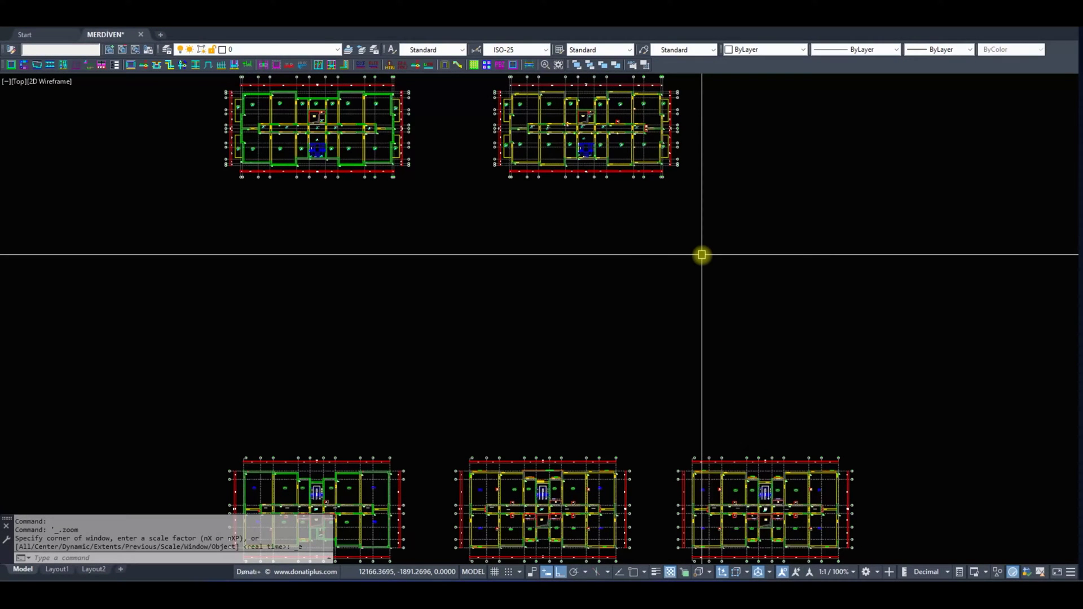
Zoom to the floor plan's stairwell and launch Donatı+ Merdiven's Merdiven Bilgileri form.
middle_click_drag(452, 242, 471, 254)
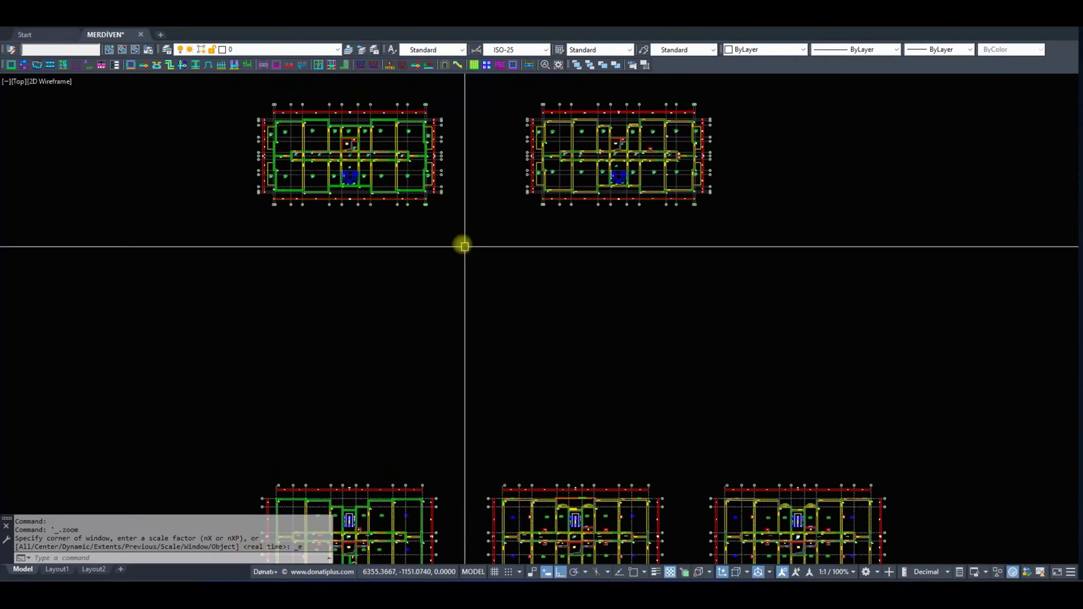
scroll(343, 184, "up", 3)
scroll(491, 273, "up", 3)
scroll(442, 247, "down", 4)
scroll(431, 165, "down", 3)
scroll(382, 404, "up", 7)
scroll(469, 431, "down", 2)
scroll(435, 170, "down", 4)
scroll(448, 231, "up", 1)
scroll(448, 230, "up", 5)
left_click(450, 65)
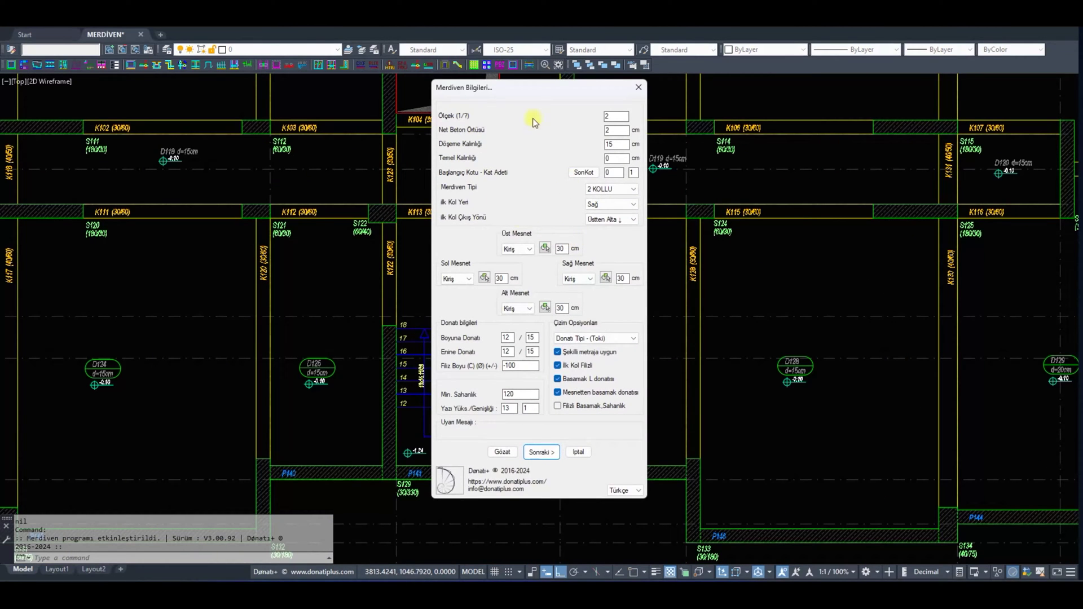
left_click_drag(507, 88, 567, 91)
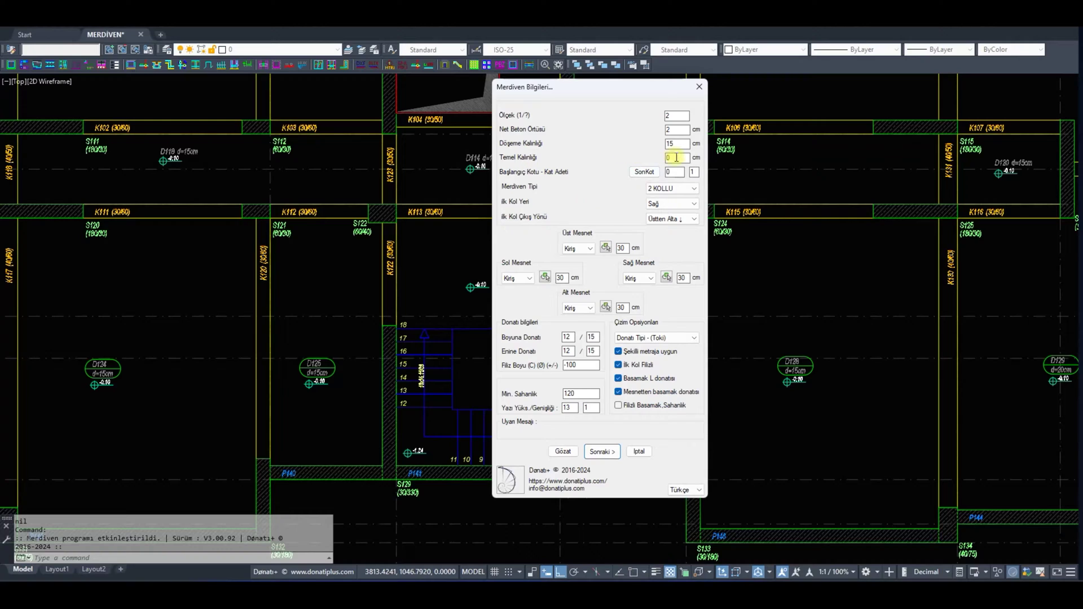
left_click(694, 188)
left_click(582, 217)
key("Tab")
double_click(680, 144)
double_click(680, 158)
key("Tab")
left_click(685, 189)
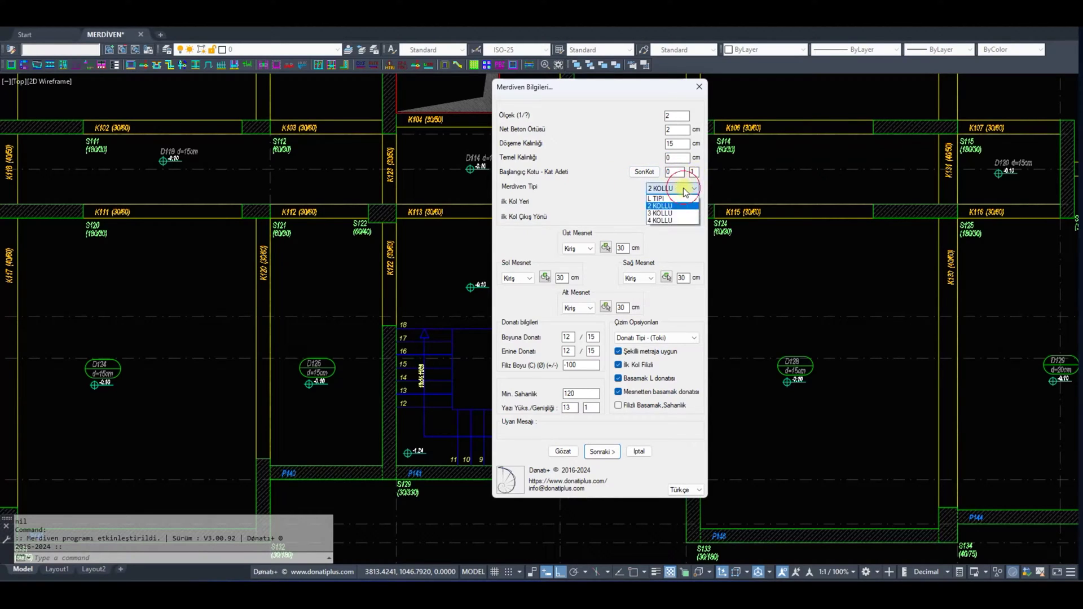
left_click(624, 89)
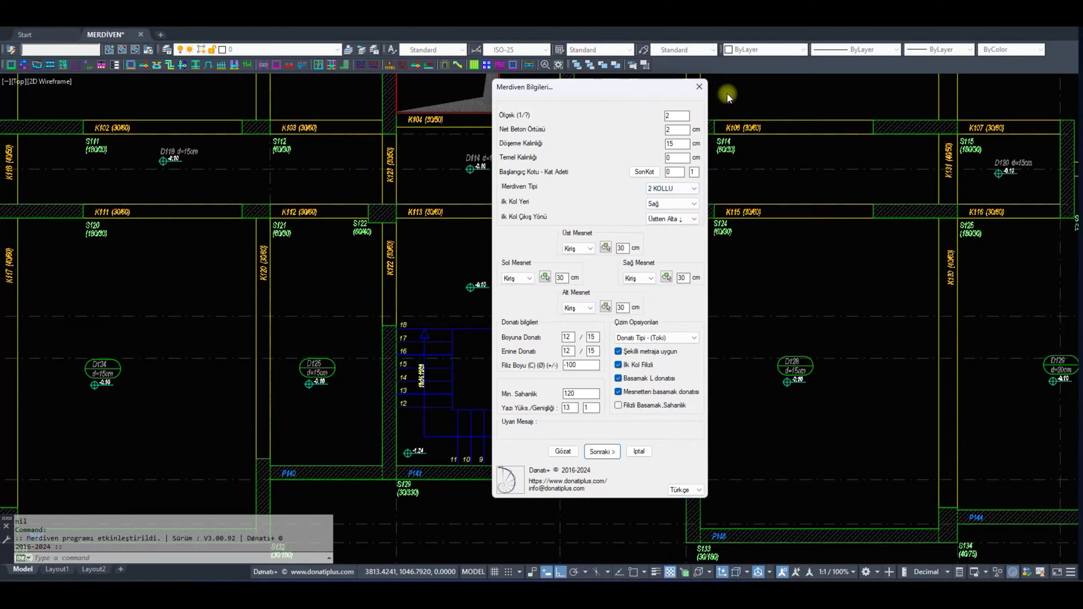
mouse_move(607, 90)
left_mouse_down()
mouse_move(784, 120)
mouse_move(785, 131)
left_mouse_up()
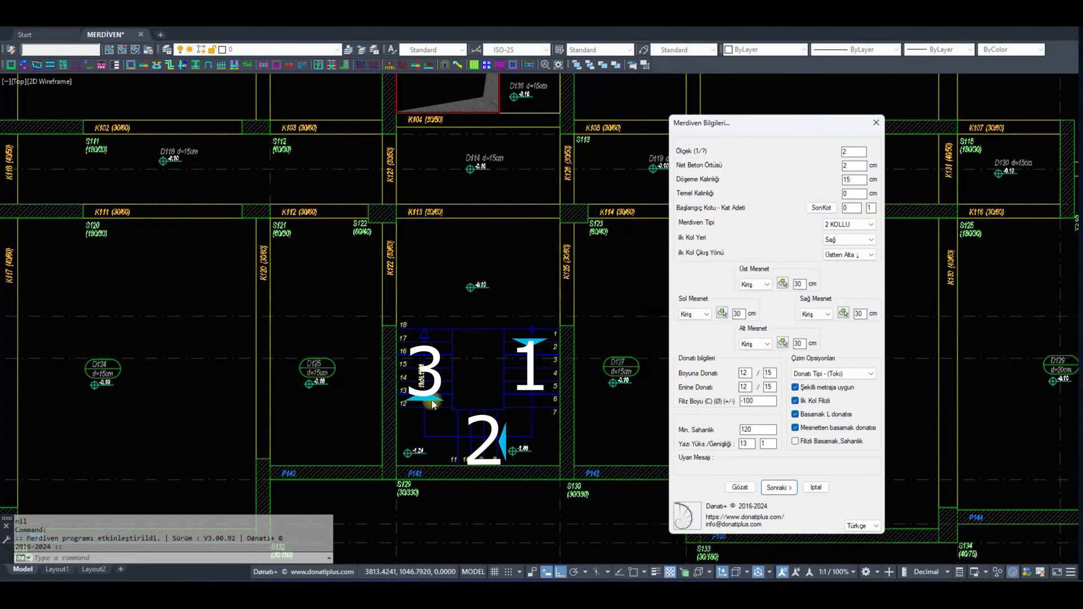
Set Merdiven Tipi to 3 KOLLU, keeping the existing first-flight placement.
left_click(855, 224)
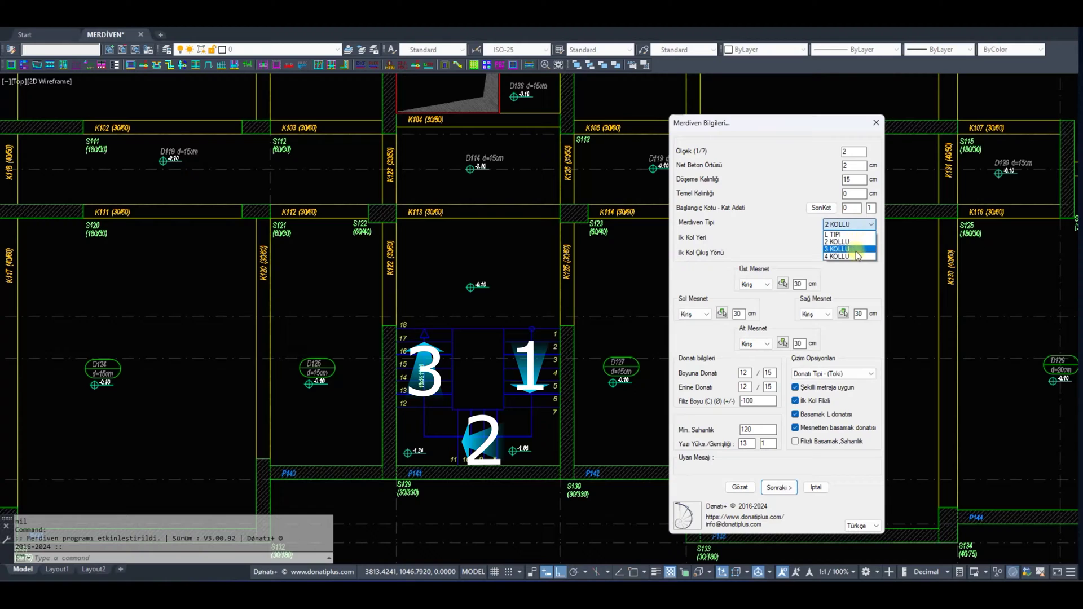
left_click(852, 247)
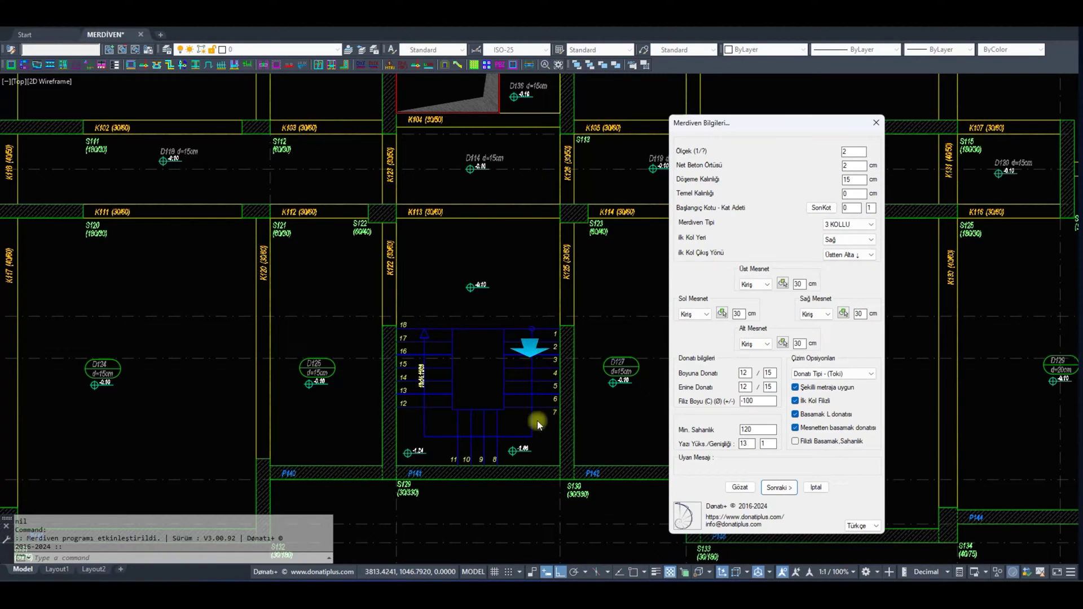
left_click(862, 255)
left_click(861, 255)
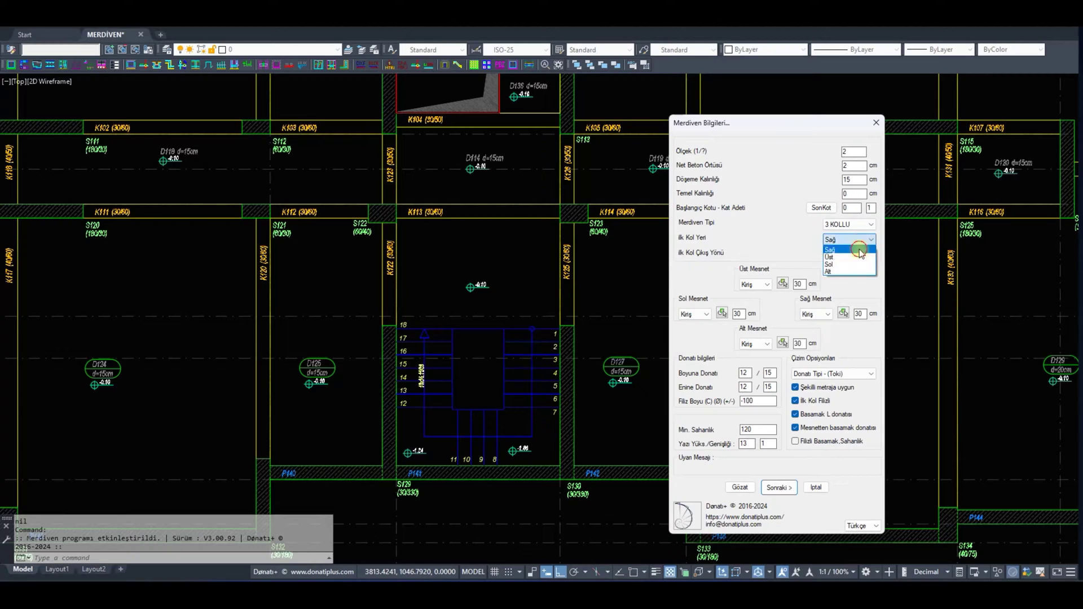
left_click(857, 273)
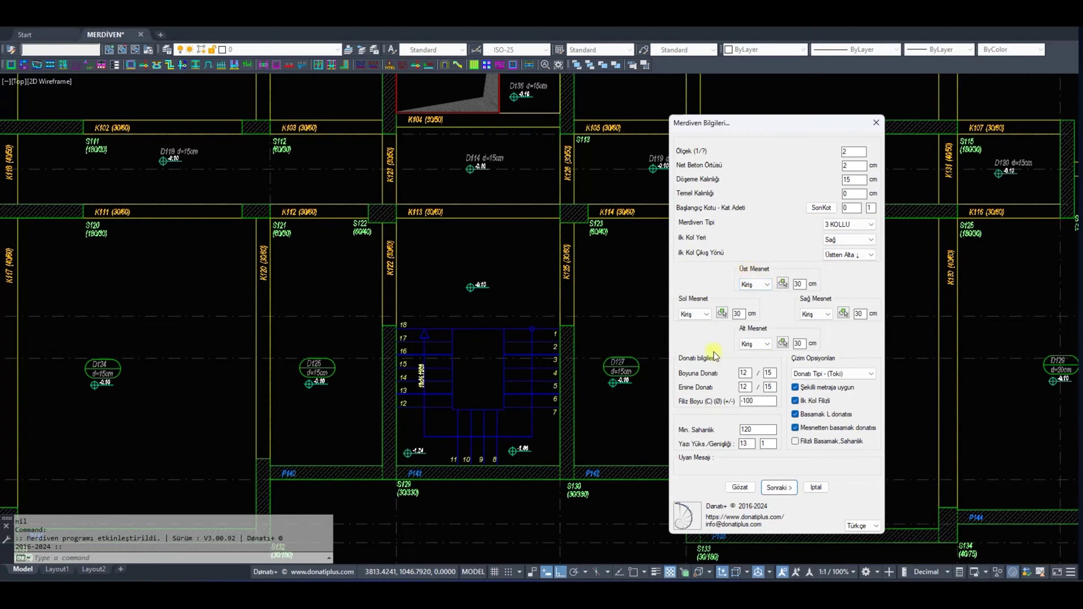
Keep the top support as a beam and pick a support span on the plan.
left_click(844, 313)
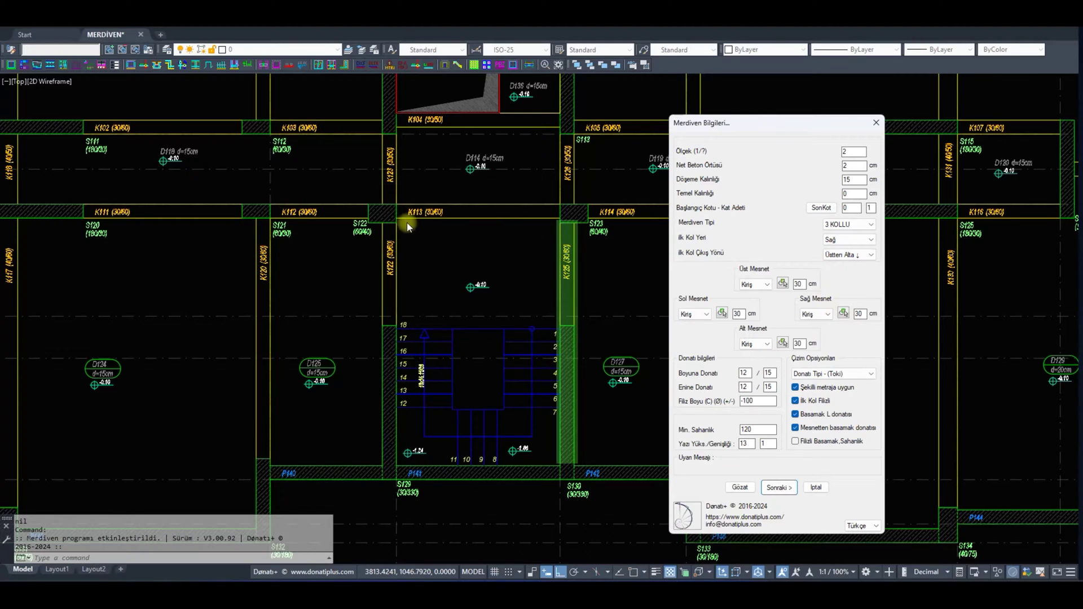
left_click(755, 285)
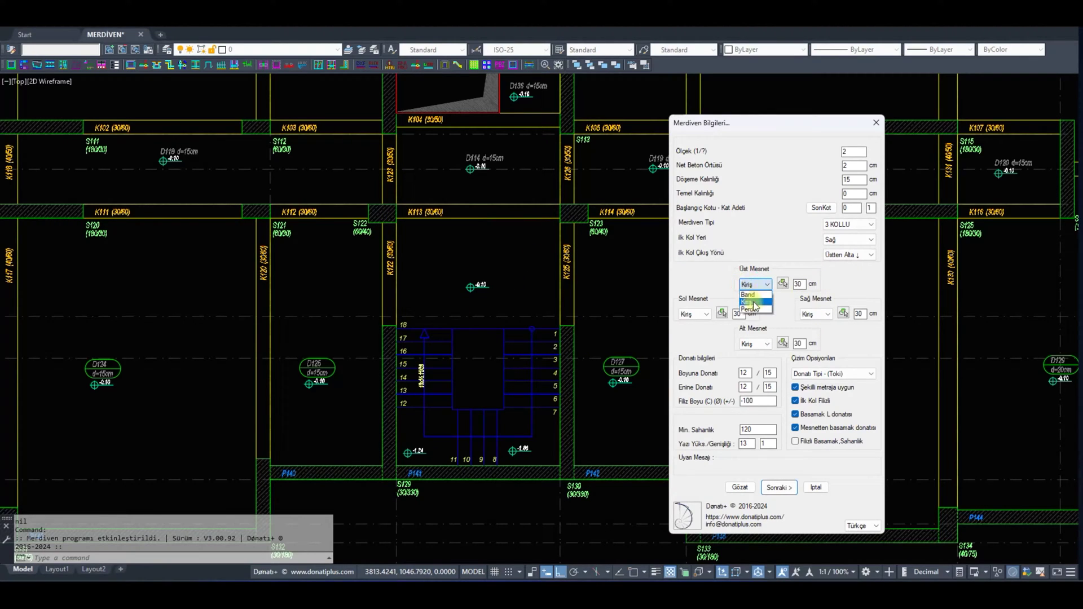
left_click(755, 302)
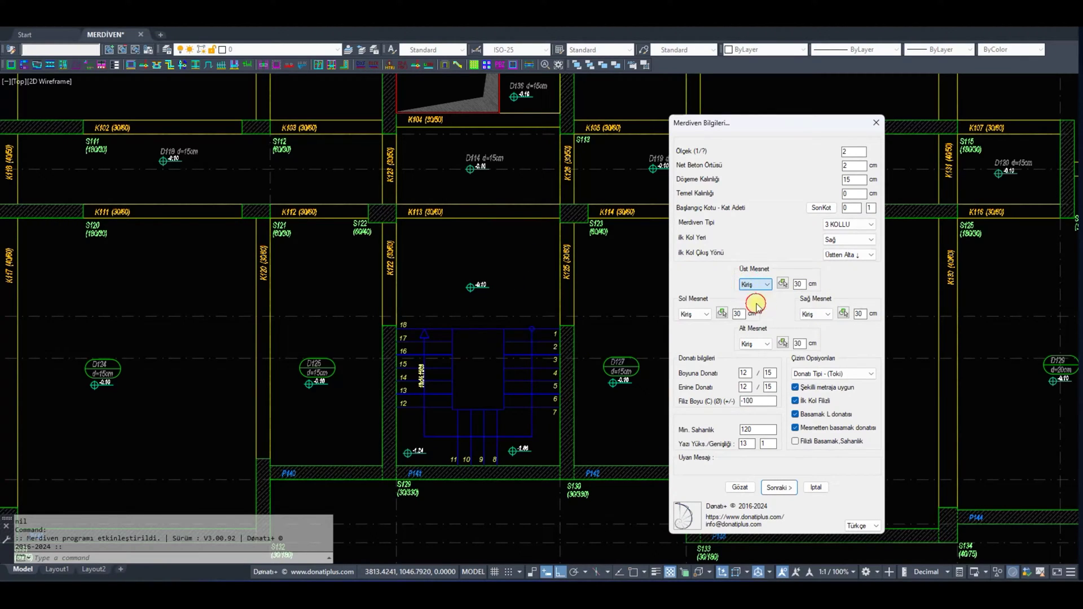
left_click(783, 284)
left_click(515, 235)
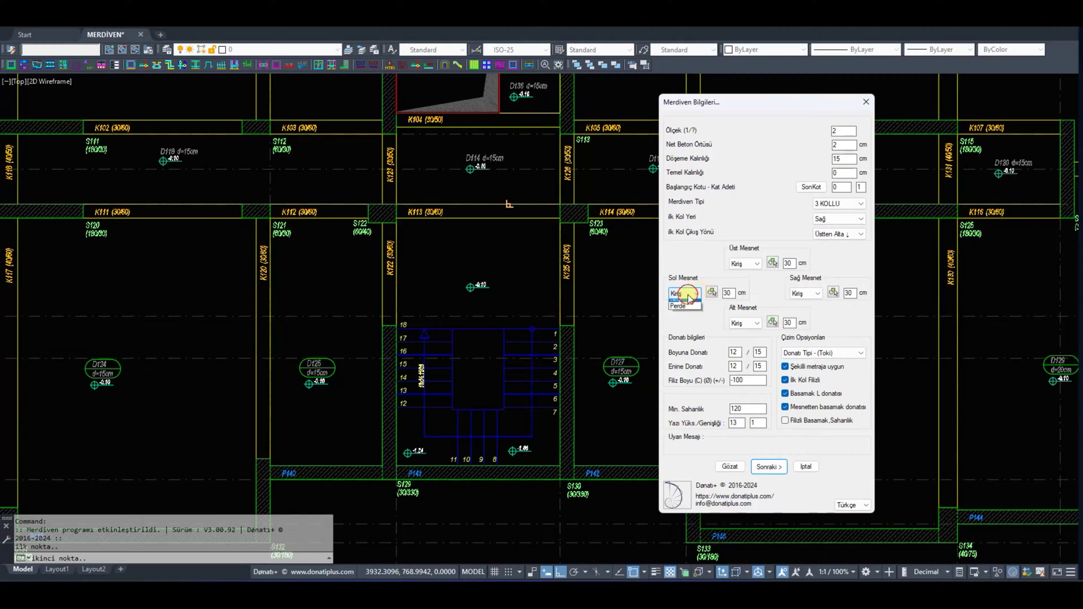
Make the left, right and bottom supports Perde walls.
left_click(809, 317)
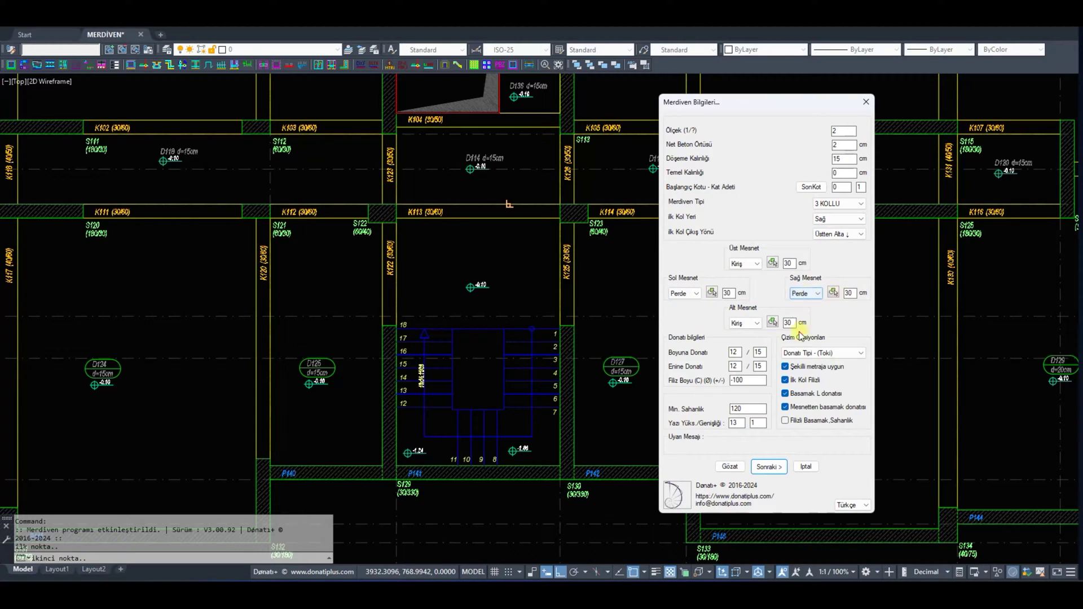
left_click(748, 324)
left_click(746, 345)
left_click(734, 352)
Keep Toki rebar detailing, compare the support step rebar option, and proceed to Kol Bilgileri.
left_click(824, 353)
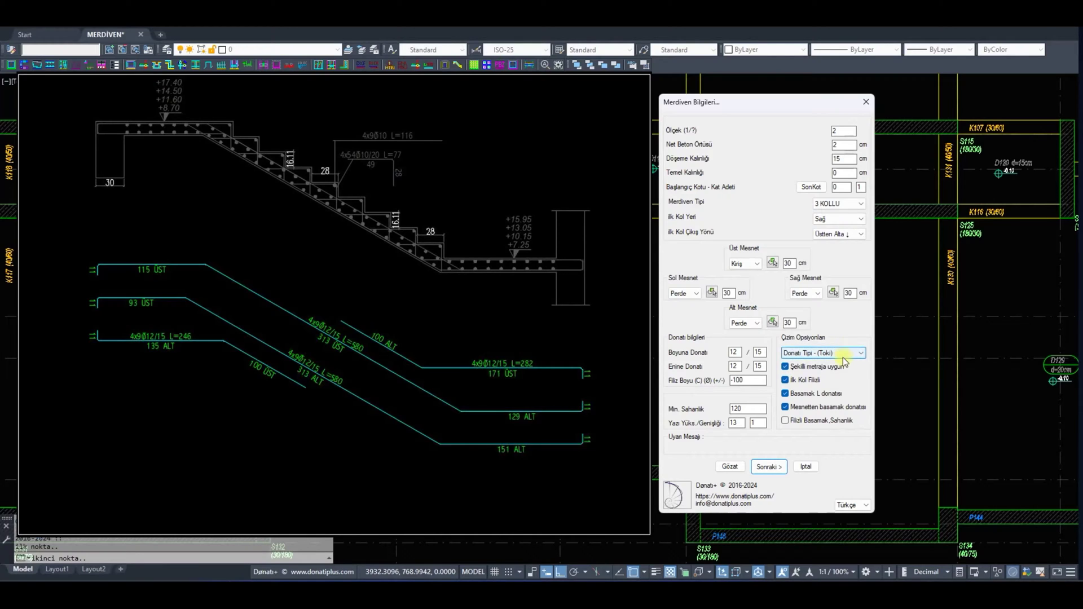
left_click(844, 363)
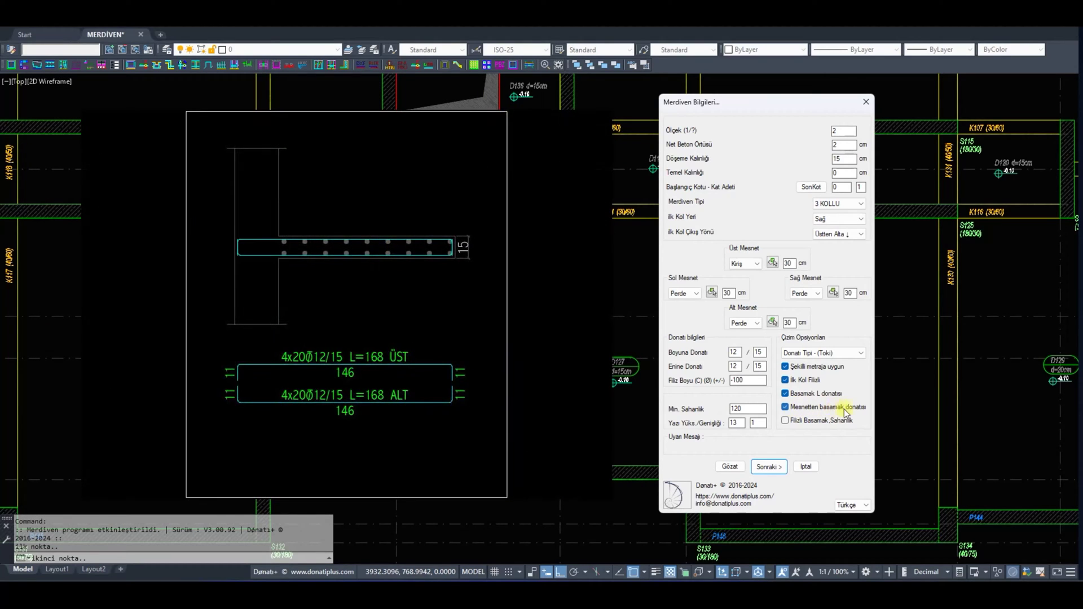
left_click(820, 408)
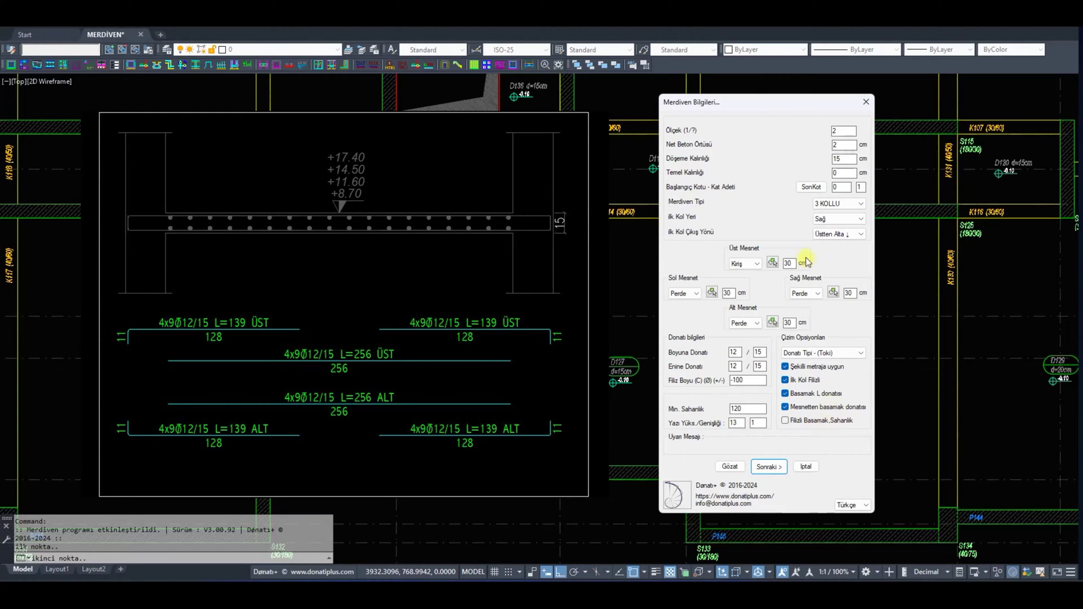
left_click(769, 467)
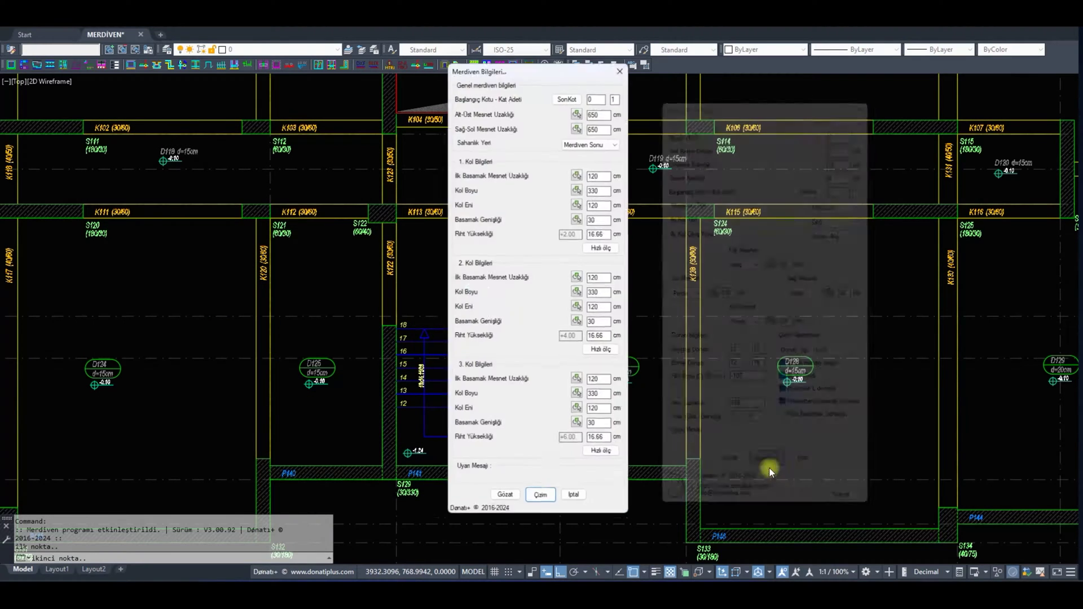
Measure the support distances on the plan: 530 cm bottom-top and 350 cm left-right.
left_click_drag(531, 72, 730, 81)
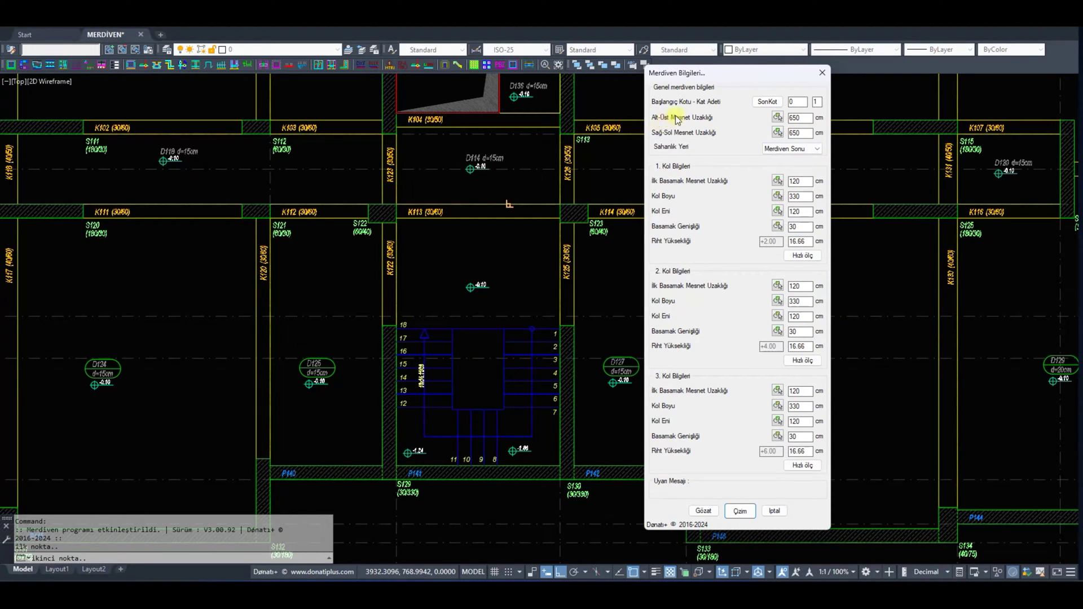
left_click(777, 118)
left_click(518, 218)
left_click(518, 474)
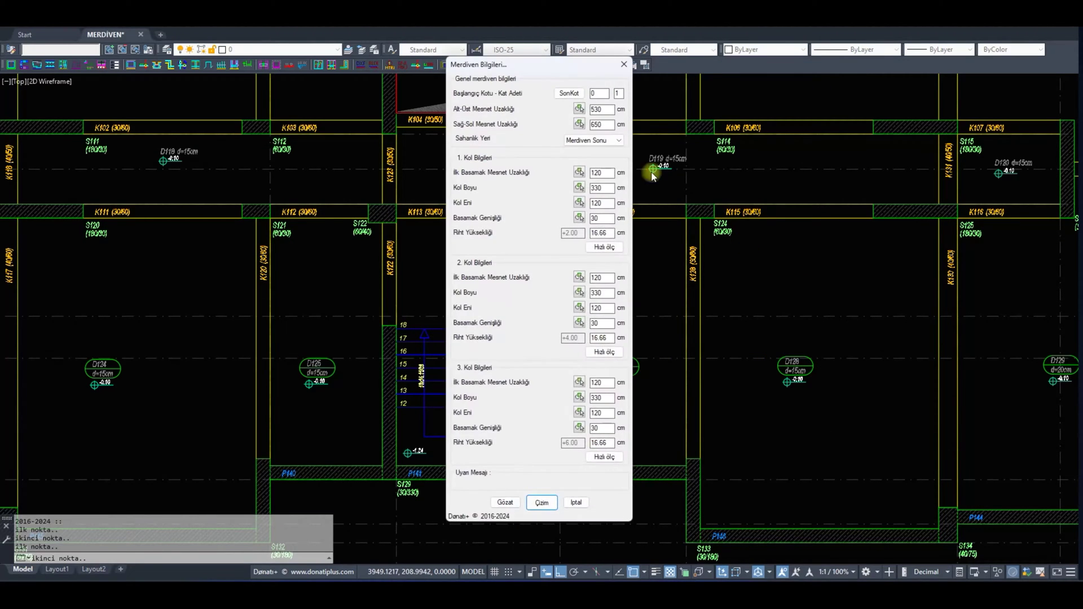
left_click(586, 119)
left_click(412, 278)
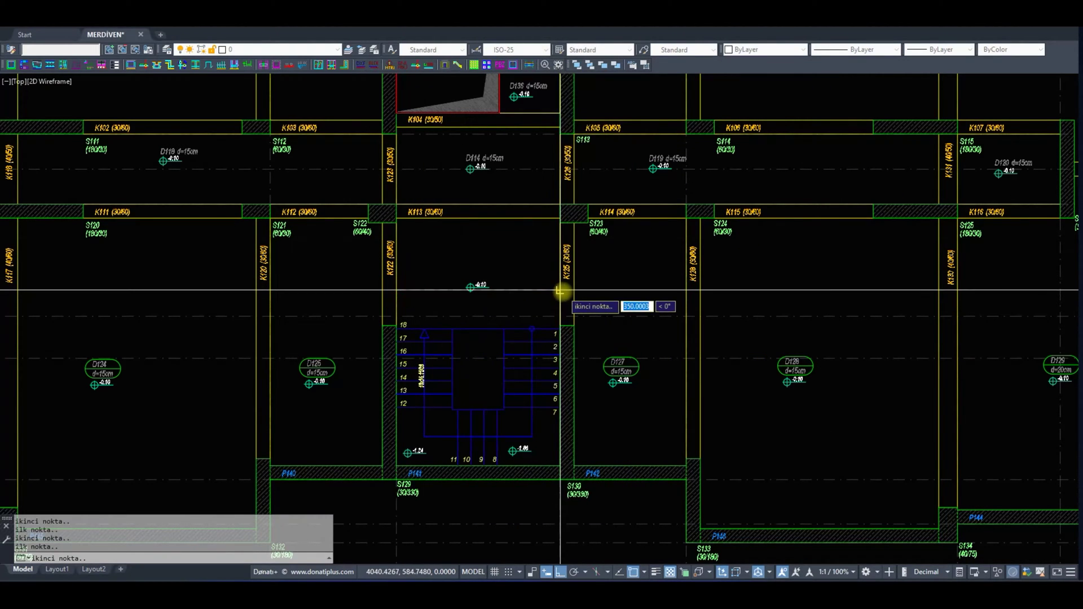
left_click(564, 282)
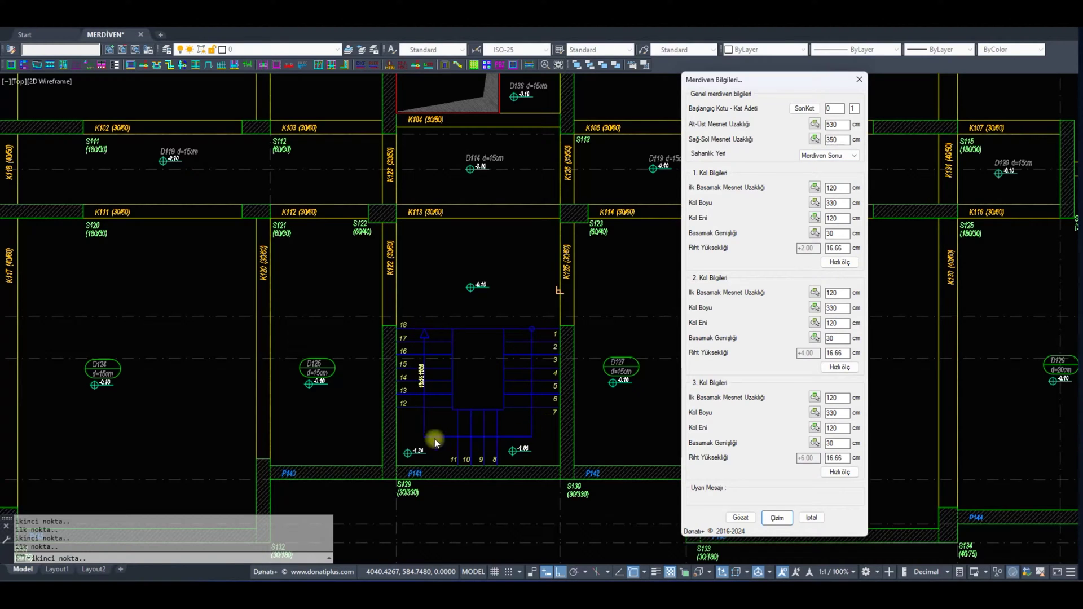
Keep the landing at the stair end and measure a 237 cm first-step support distance.
left_click(835, 155)
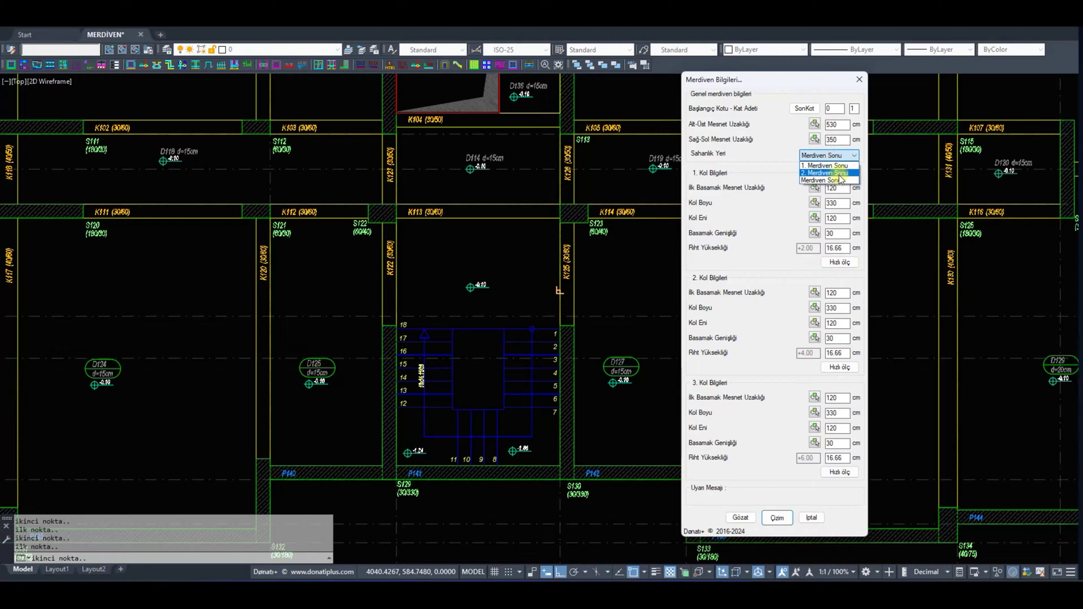
left_click(841, 181)
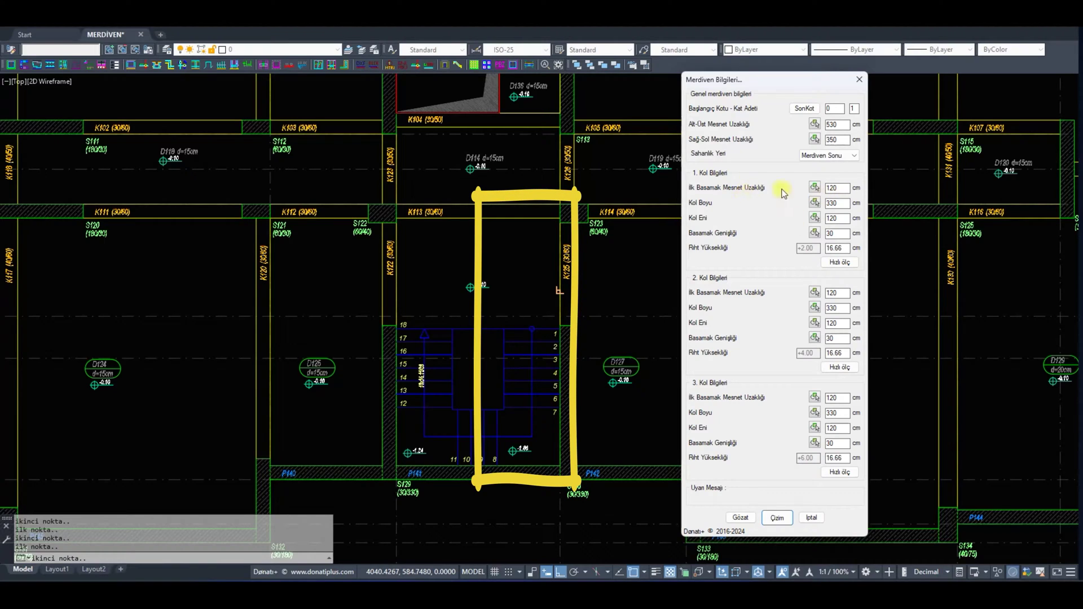
left_click(815, 187)
left_click(541, 330)
left_click(541, 219)
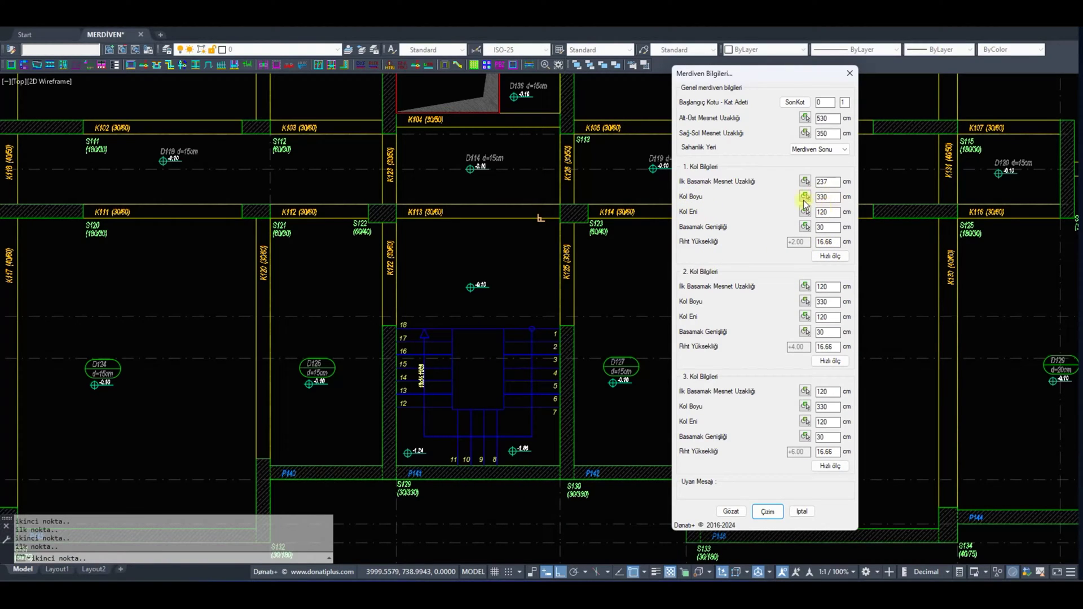
Measure the first flight from the plan: 168 cm length, stair width and 28 cm tread.
left_click(828, 256)
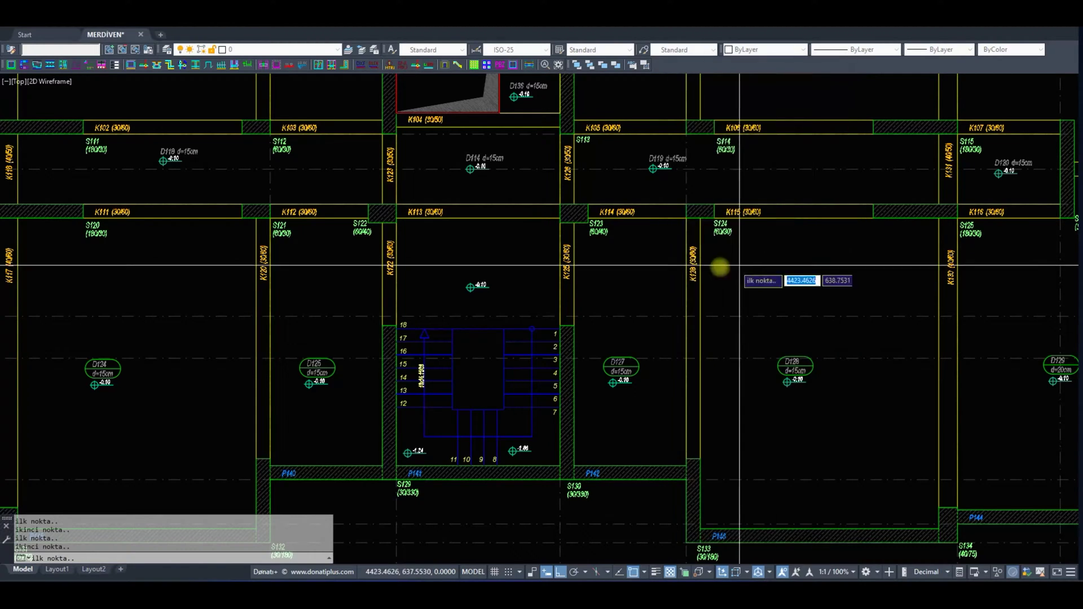
left_click(560, 218)
left_click(558, 329)
left_click(558, 410)
left_click(503, 411)
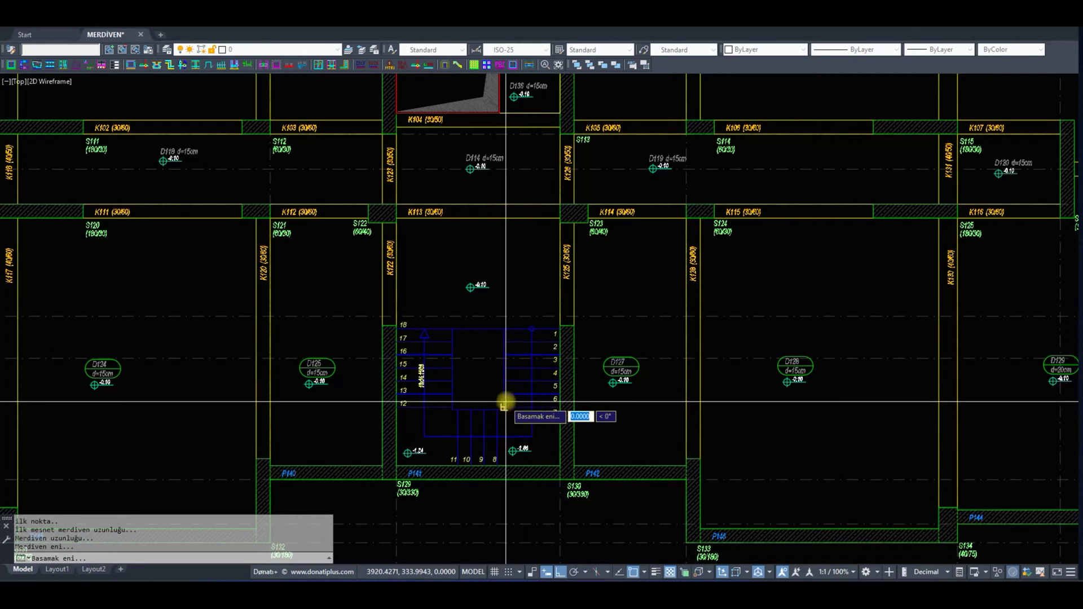
left_click(504, 396)
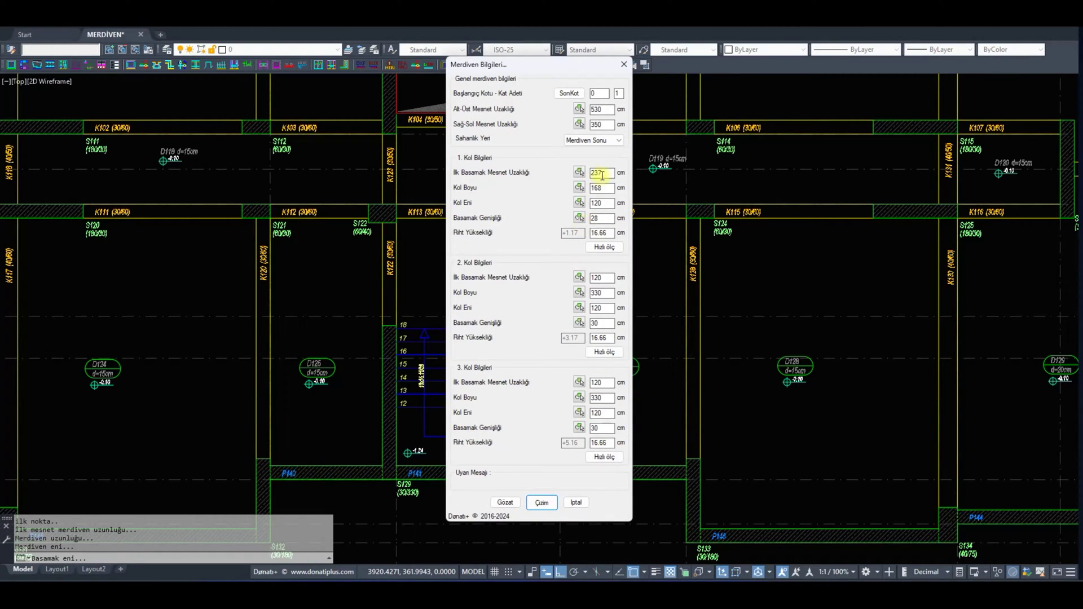
Measure the second flight from the plan, giving an 84 cm length.
left_click(570, 92)
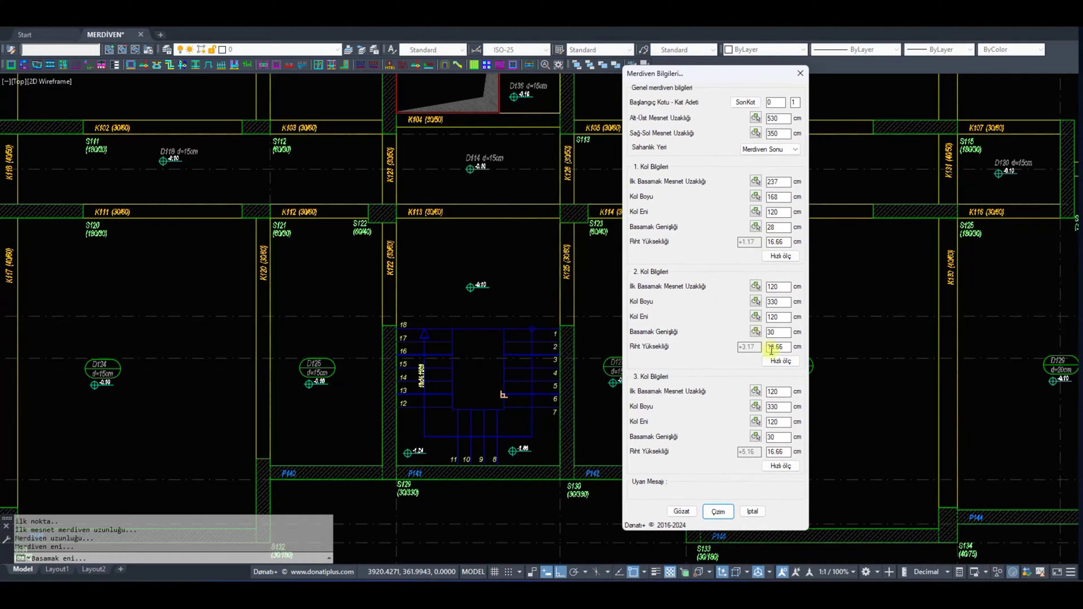
left_click(721, 503)
left_click(583, 467)
left_click(496, 459)
left_click(452, 411)
Measure the third flight from the plan, giving a 168 cm length and stair width.
left_click(510, 500)
left_click(394, 462)
left_click(387, 357)
left_click(397, 328)
left_click(452, 328)
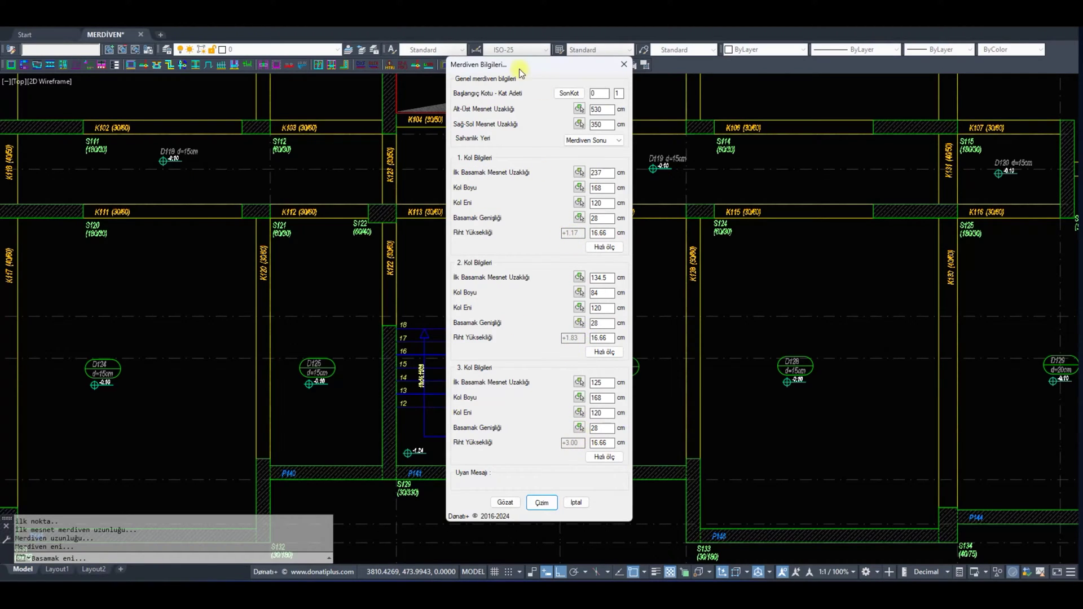
Preview the three-flight stair layout on the floor plan, then return to the form.
left_click_drag(519, 68, 763, 67)
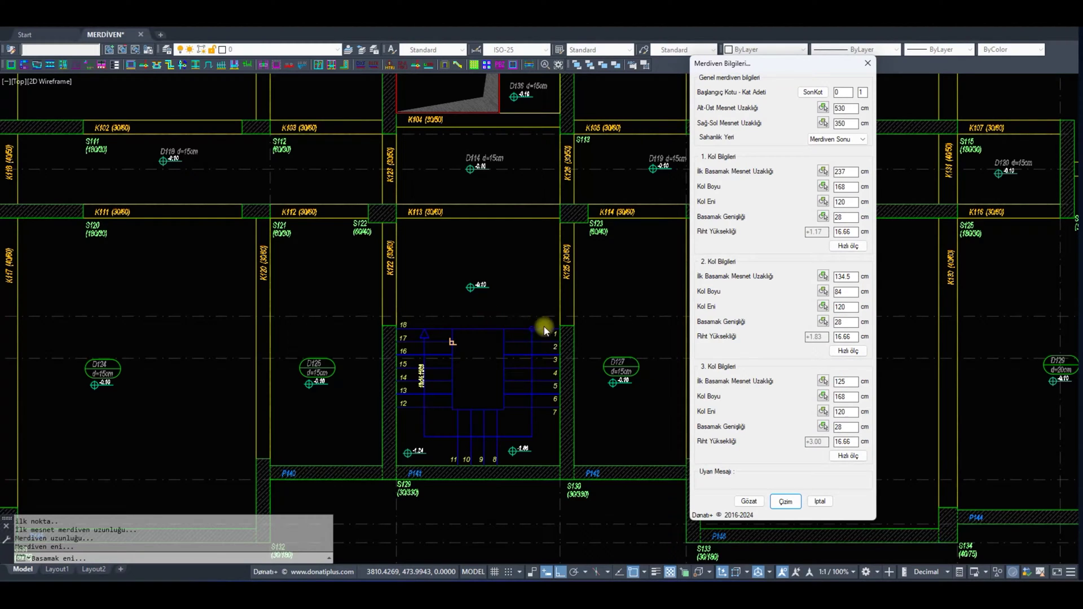
left_click(748, 503)
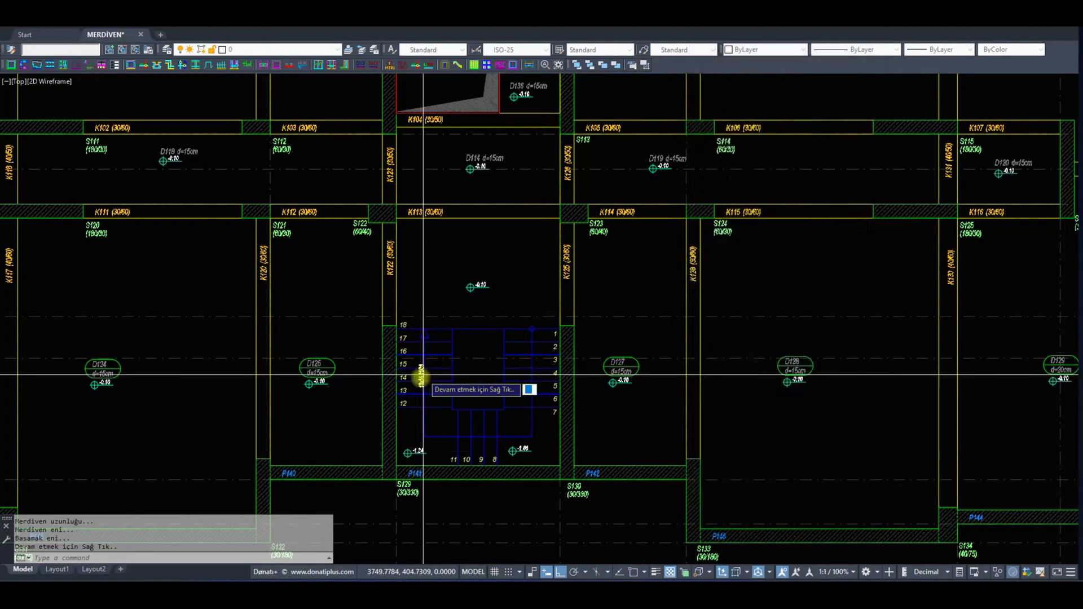
scroll(424, 374, "up", 5)
right_click(572, 385)
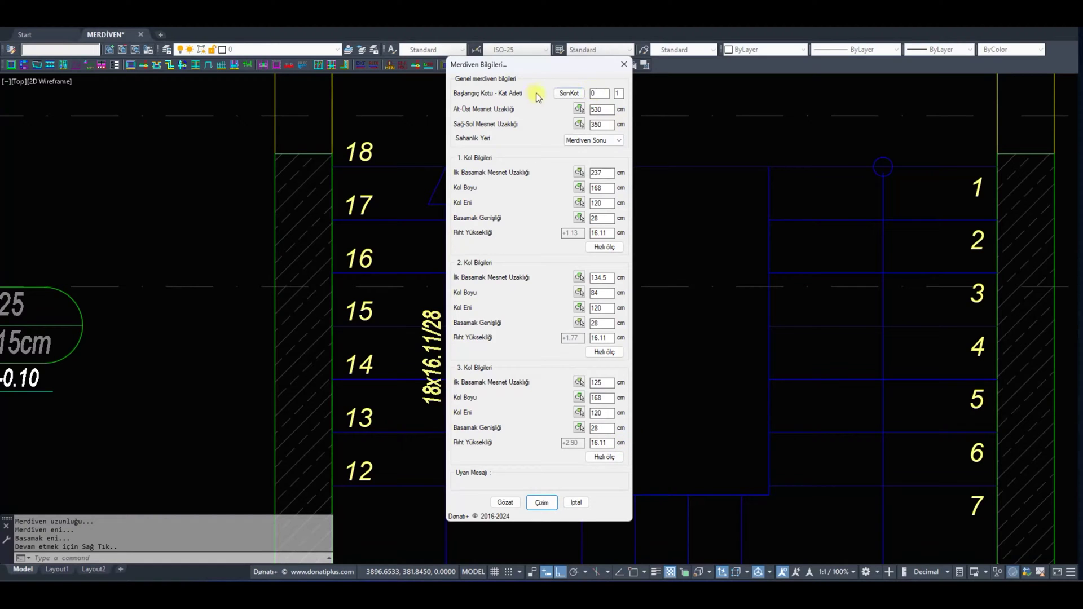
Generate the stair detail drawing with Çizim and pick its placement point.
left_click_drag(576, 62, 807, 85)
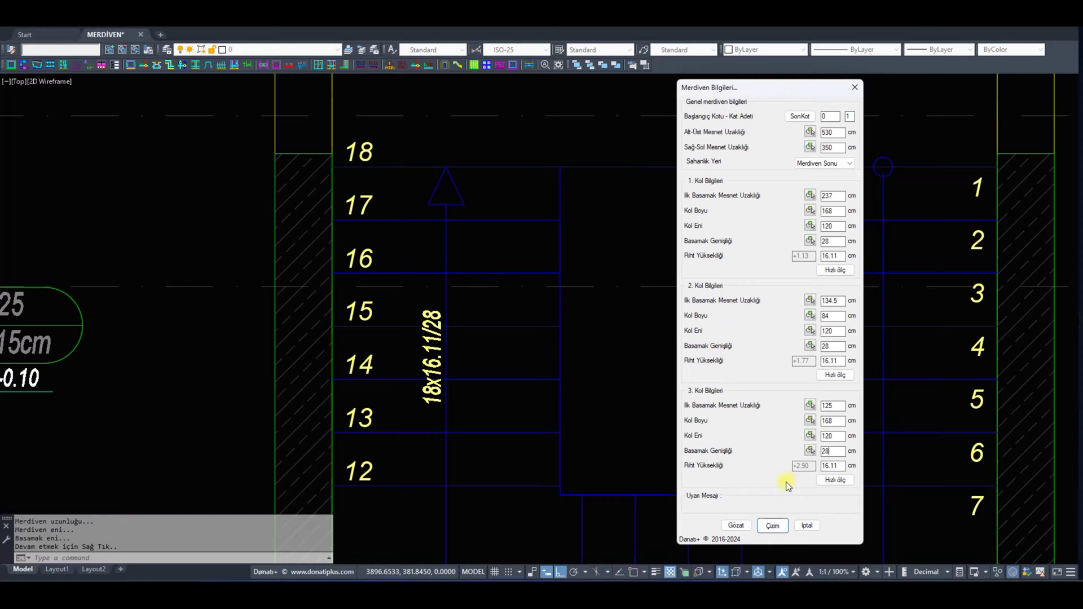
left_click(773, 526)
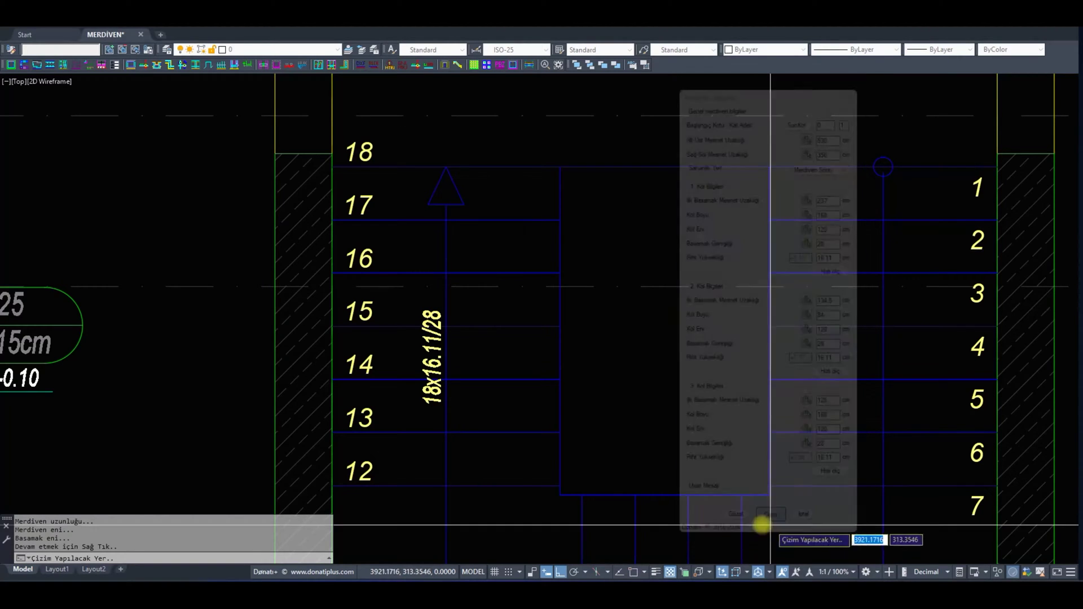
scroll(508, 416, "down", 5)
scroll(556, 299, "down", 3)
scroll(602, 115, "down", 3)
left_click(602, 114)
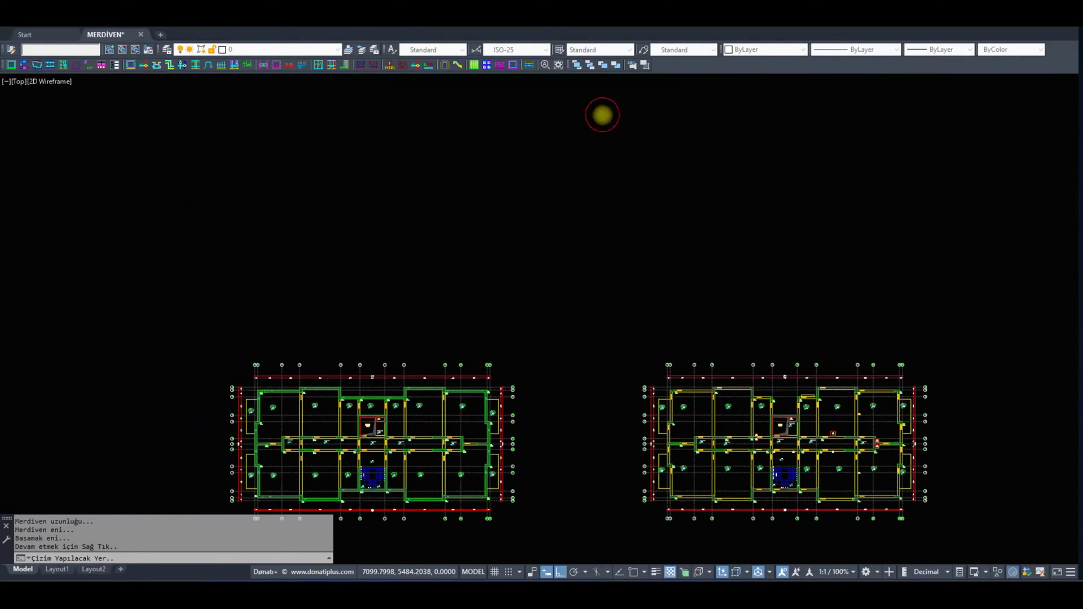
Pan and zoom across the placed stair detail sheet to inspect its section views.
middle_click_drag(626, 128, 633, 234)
scroll(610, 235, "up", 4)
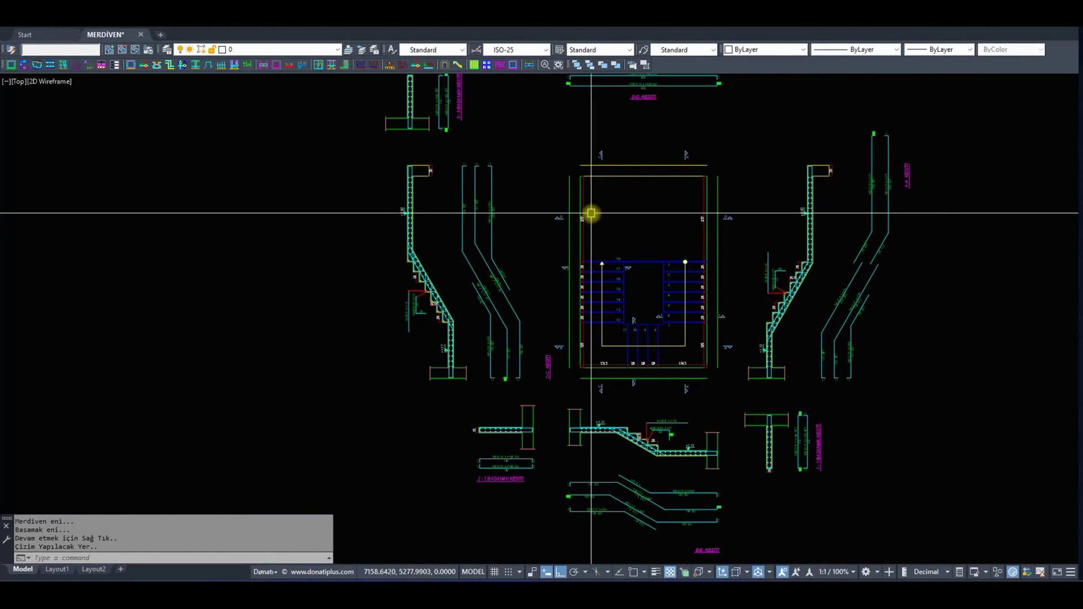
scroll(634, 509, "up", 2)
scroll(522, 322, "down", 1)
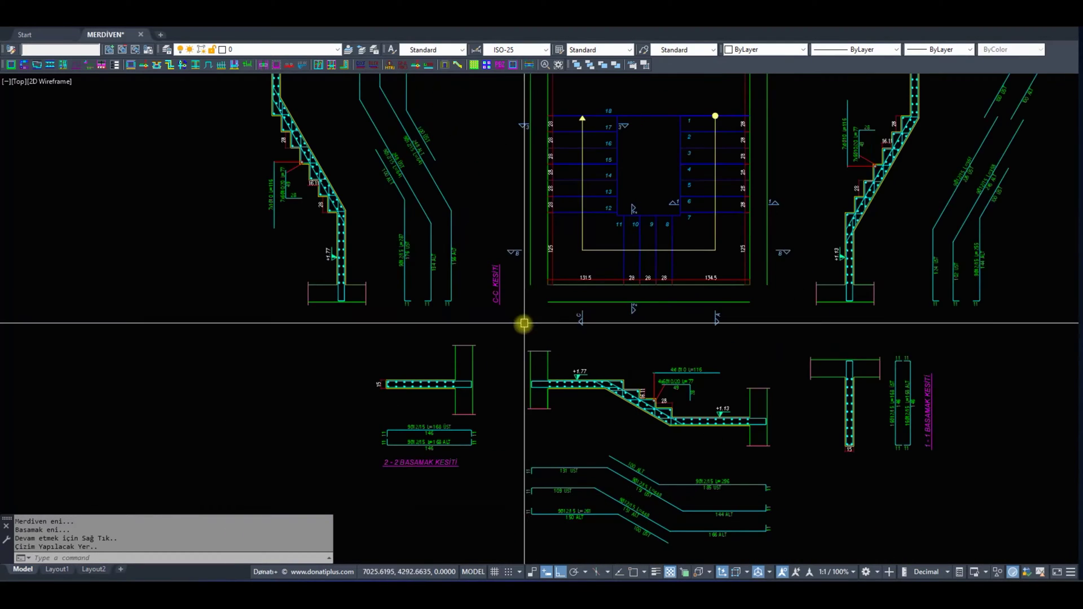
scroll(559, 329, "down", 1)
scroll(588, 262, "down", 1)
middle_click_drag(587, 261, 593, 309)
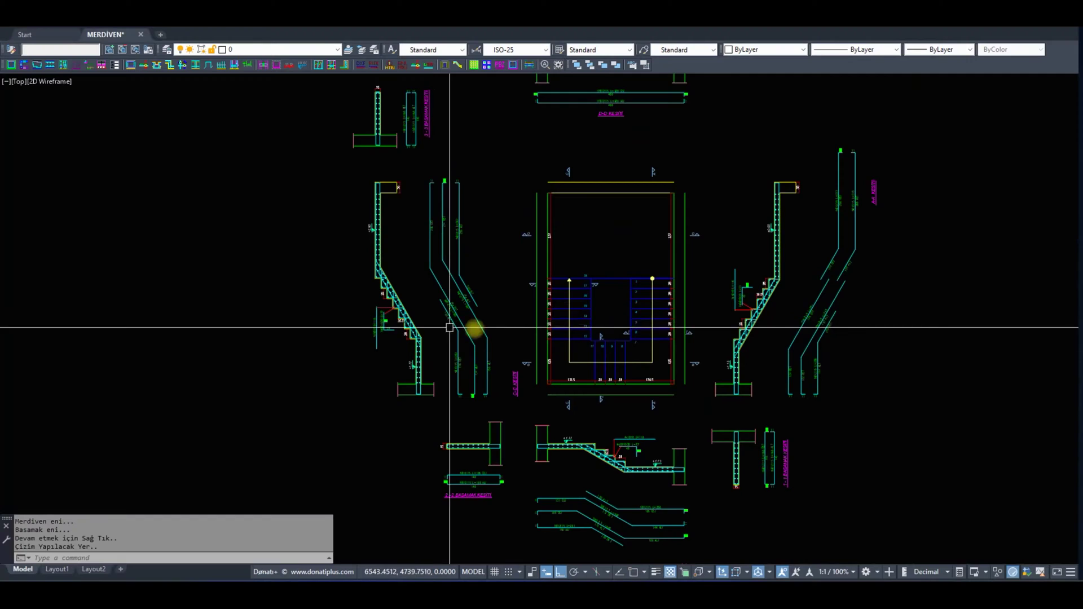
middle_click_drag(885, 276, 649, 259)
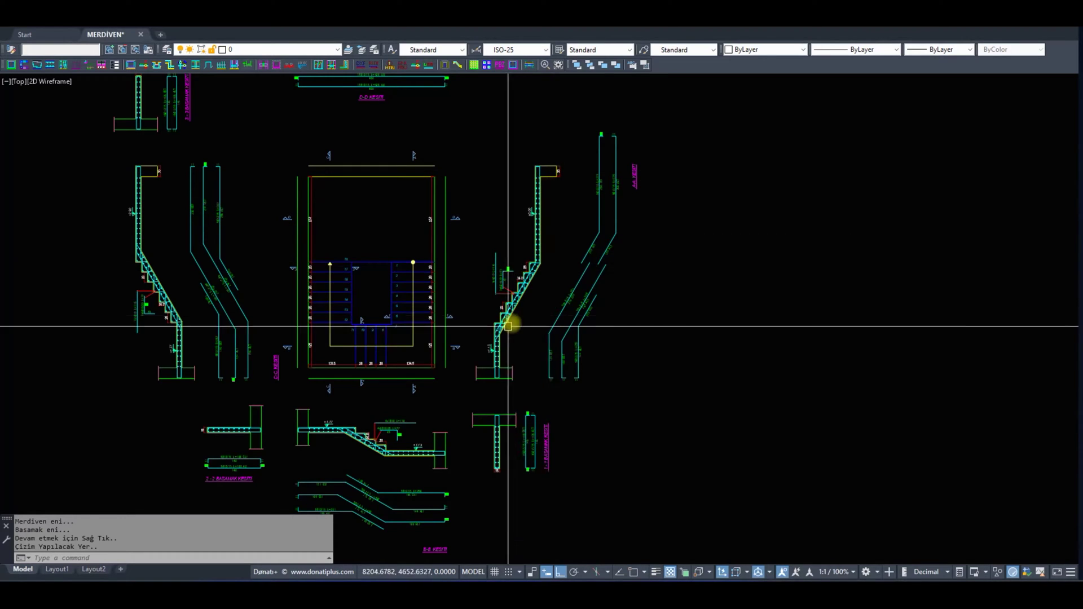
scroll(501, 288, "down", 2)
middle_click_drag(697, 225, 635, 220)
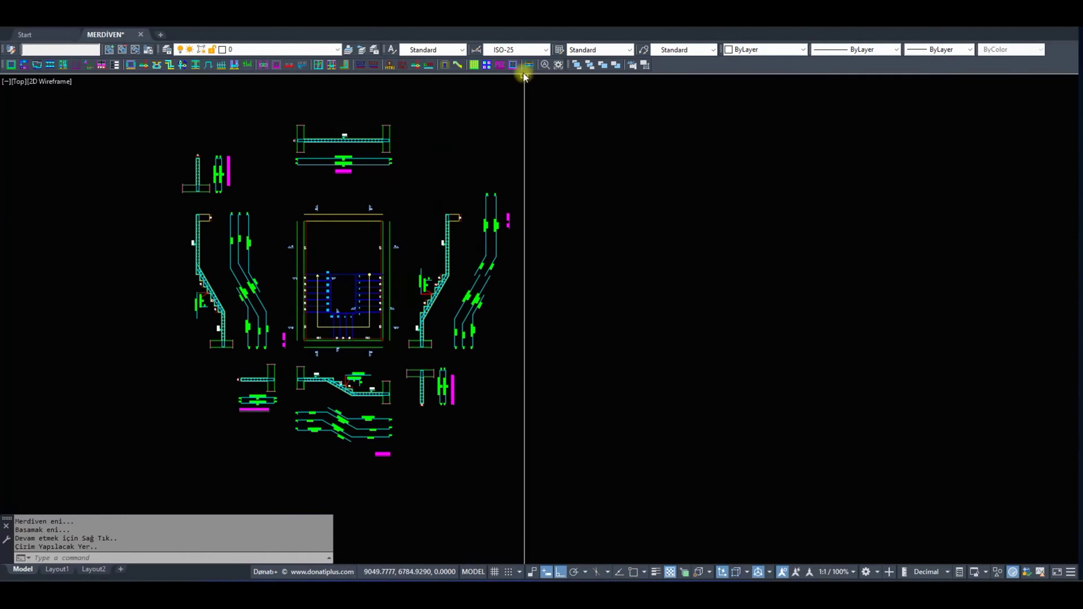
left_click(446, 65)
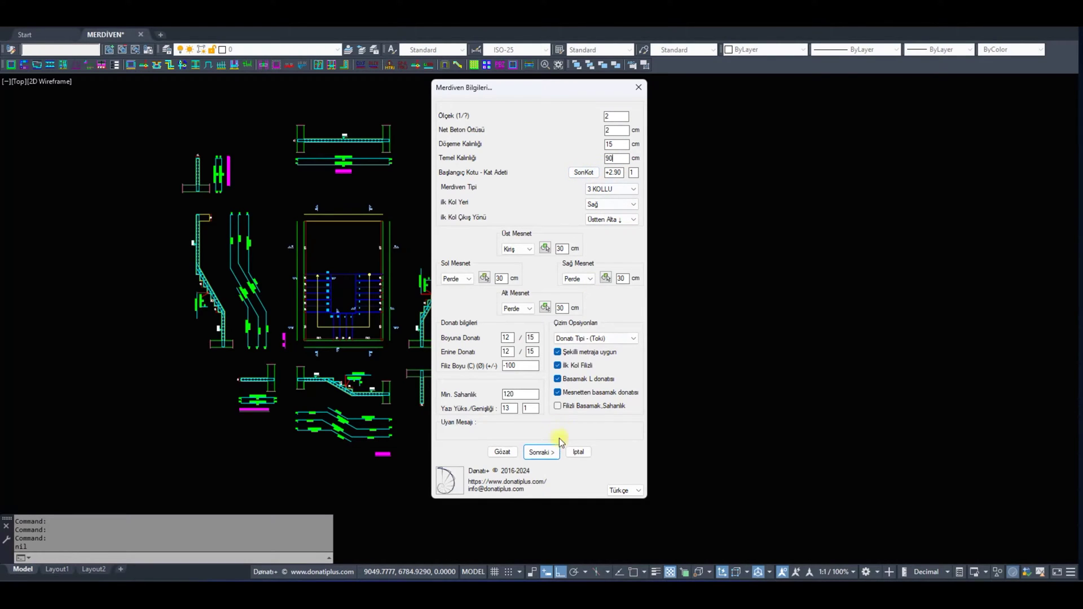
Generate a second stair detail sheet for the +2.90 starting level.
left_click(543, 452)
left_click(536, 504)
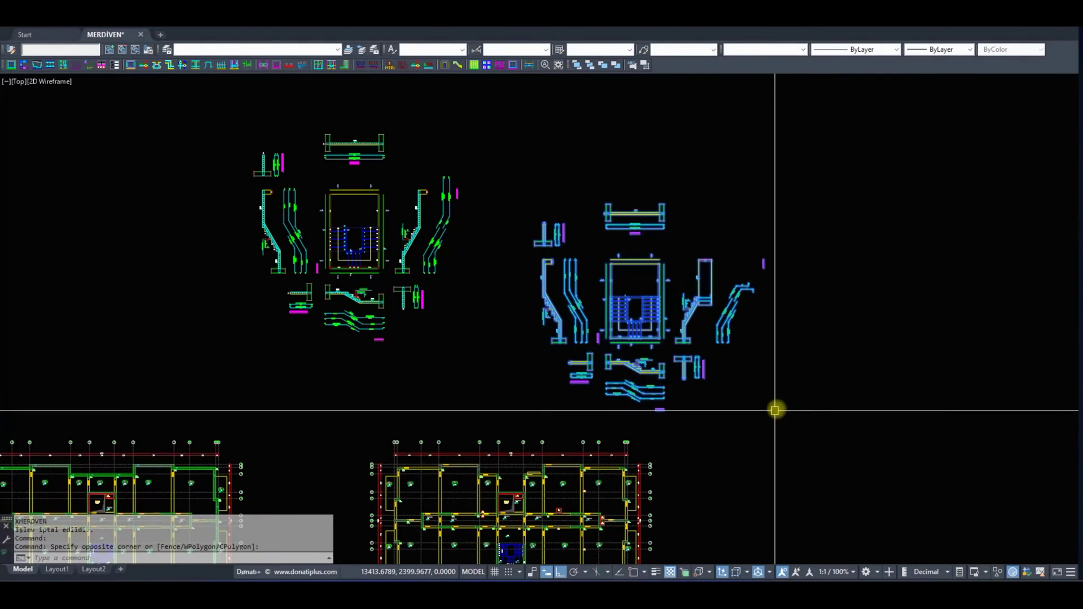
Place the second sheet level with the first, then generate a third sheet at +5.80.
left_click(790, 271)
middle_click_drag(381, 253, 454, 259)
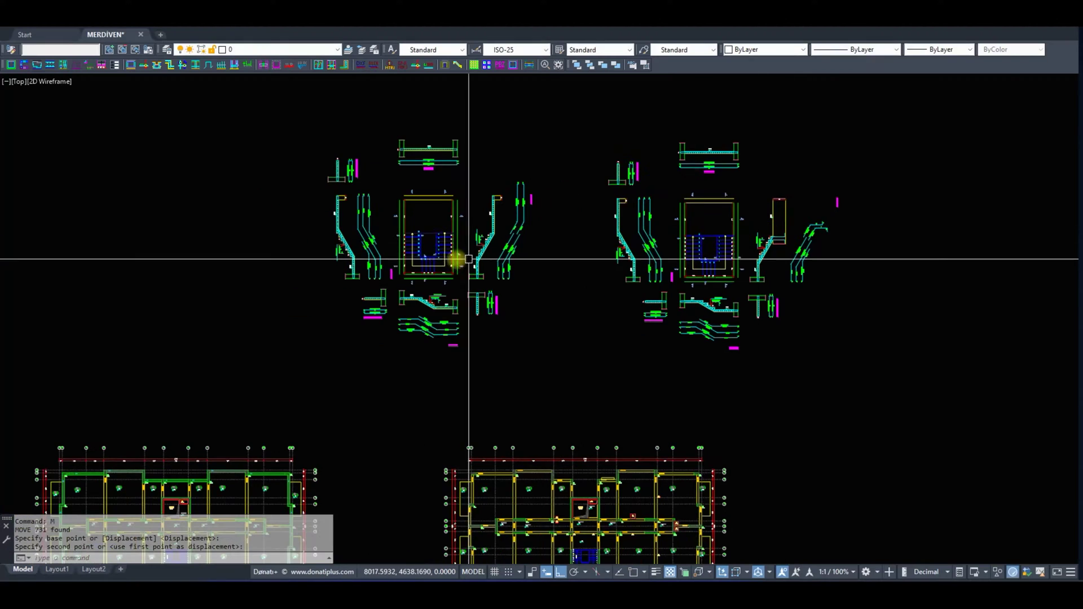
middle_click_drag(667, 287, 367, 285)
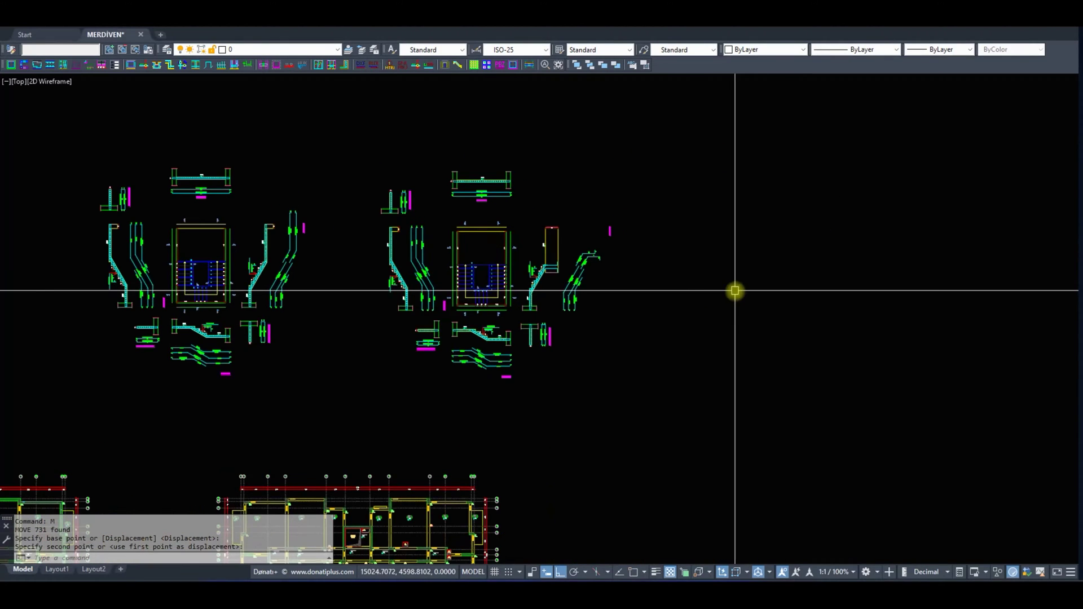
middle_click_drag(734, 290, 532, 298)
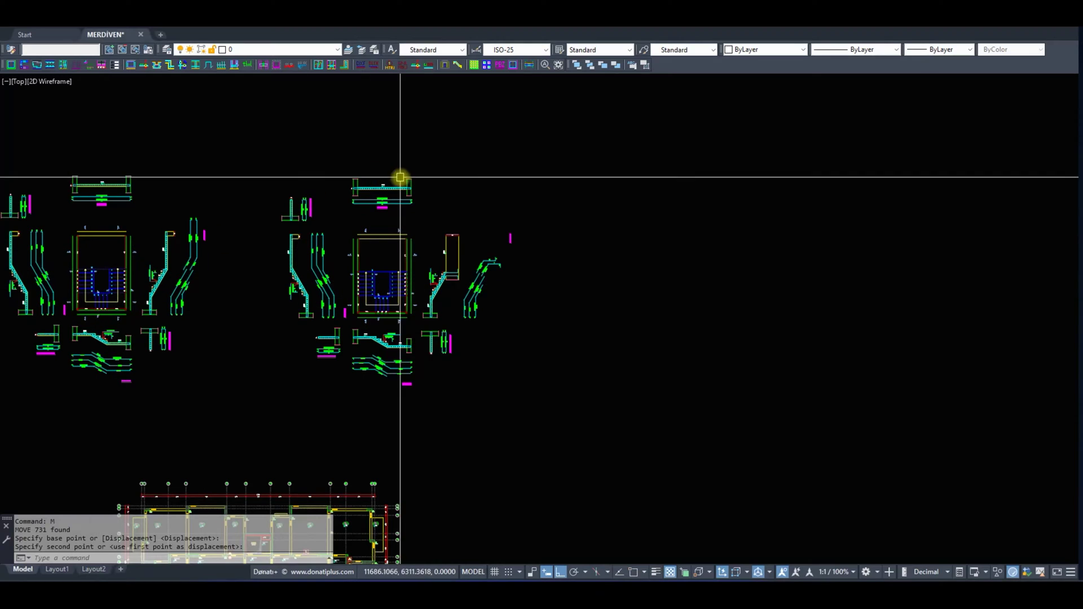
left_click(457, 65)
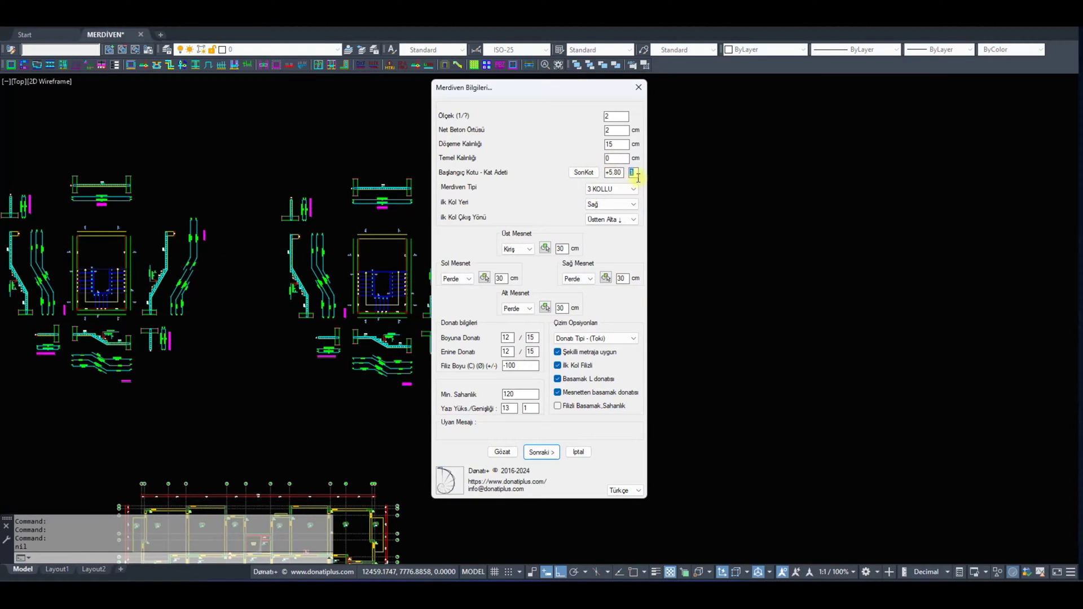
left_click(539, 451)
Zoom out and window-select all three stair detail sets above the floor plans.
scroll(754, 256, "up", 8)
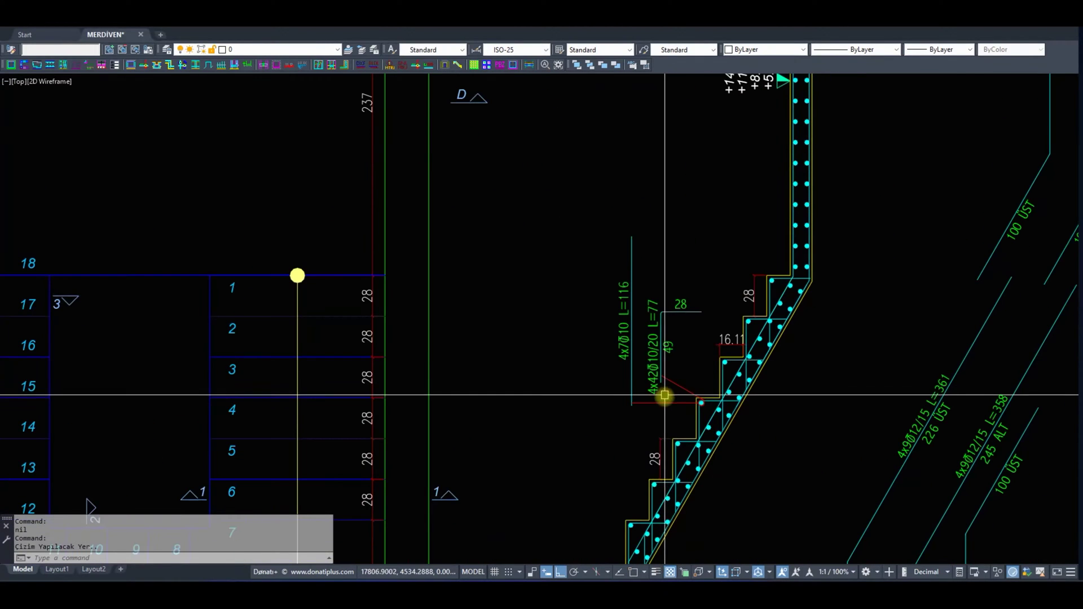
scroll(648, 366, "down", 4)
scroll(666, 305, "down", 3)
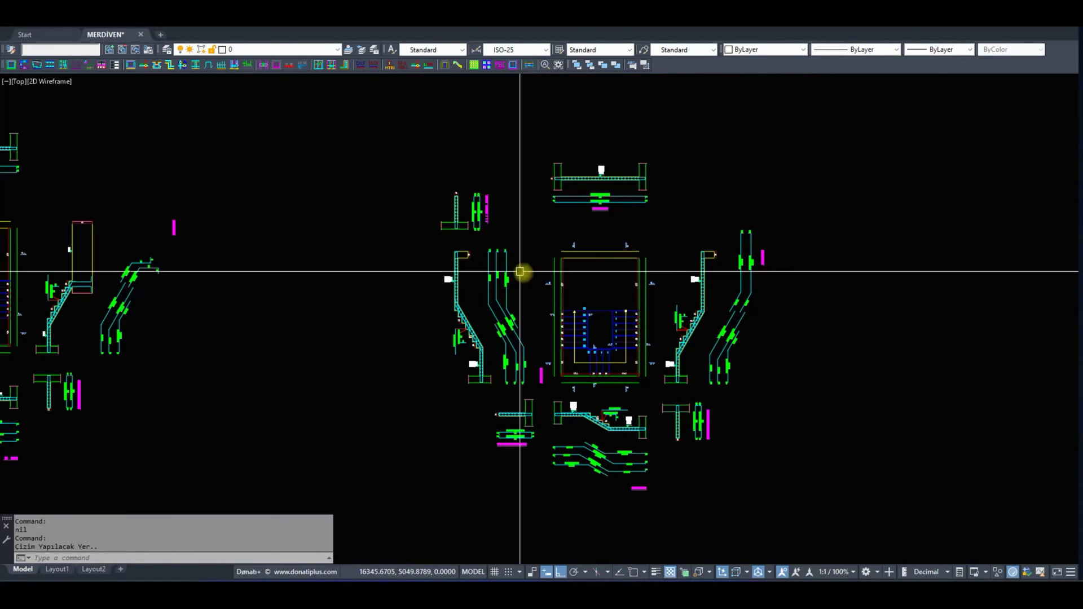
scroll(520, 272, "down", 3)
scroll(239, 210, "up", 1)
left_click(239, 211)
left_click(855, 386)
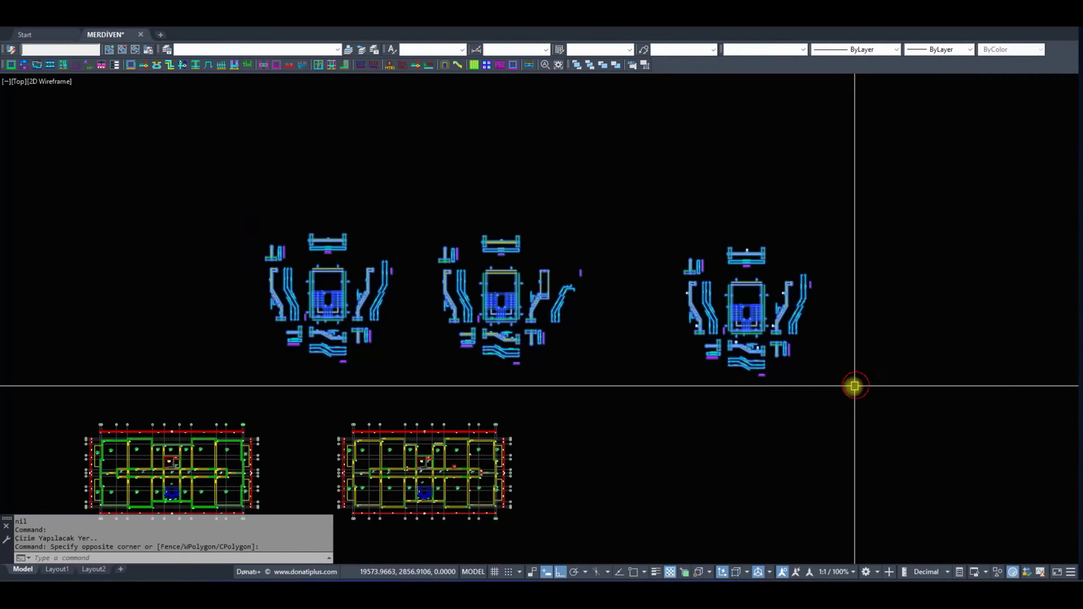
Erase the three selected stair detail sets with E.
type("E")
key("Return")
scroll(527, 314, "up", 2)
scroll(265, 367, "up", 3)
scroll(243, 337, "up", 2)
Zoom into the left floor plan's stairwell and reopen the Donatı+ stair form.
middle_click_drag(242, 337, 355, 337)
scroll(395, 316, "up", 4)
scroll(417, 322, "up", 3)
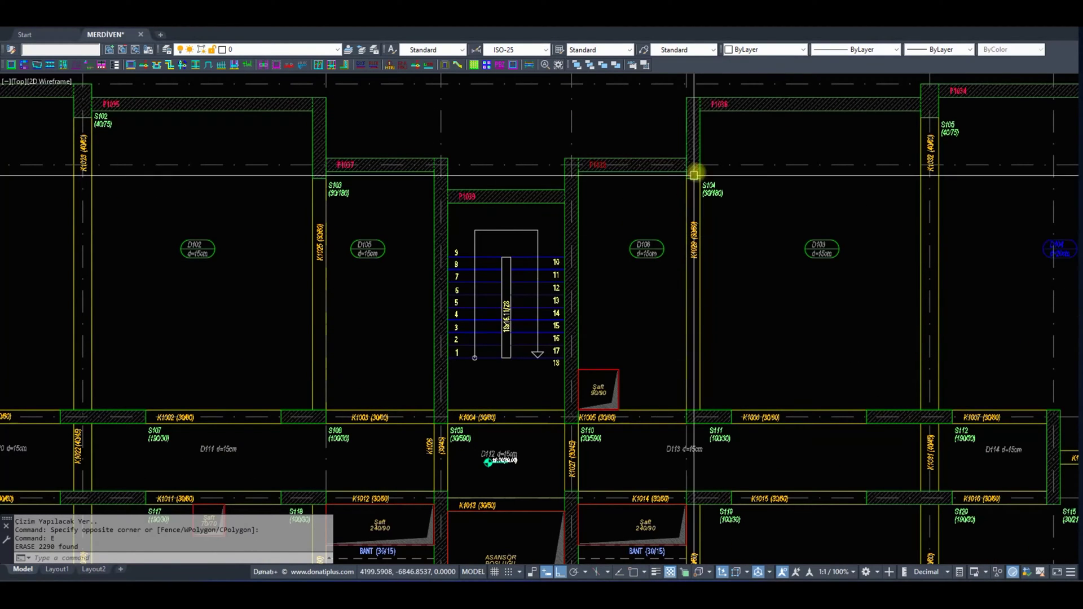
left_click(449, 66)
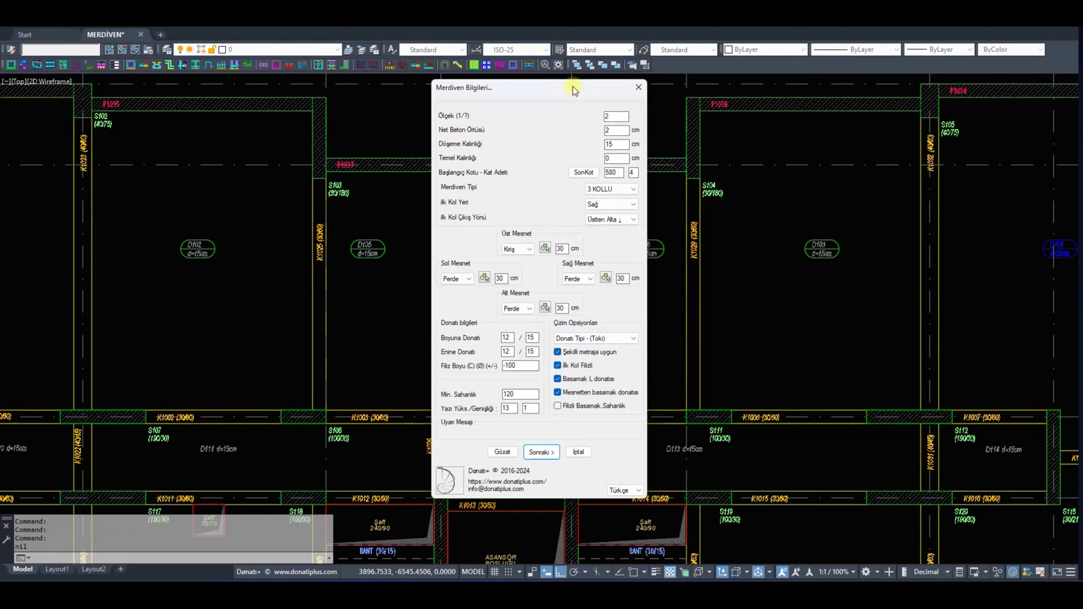
Set a 2 KOLLU stair with the first flight on the left, rising bottom to top.
left_click_drag(546, 91, 825, 98)
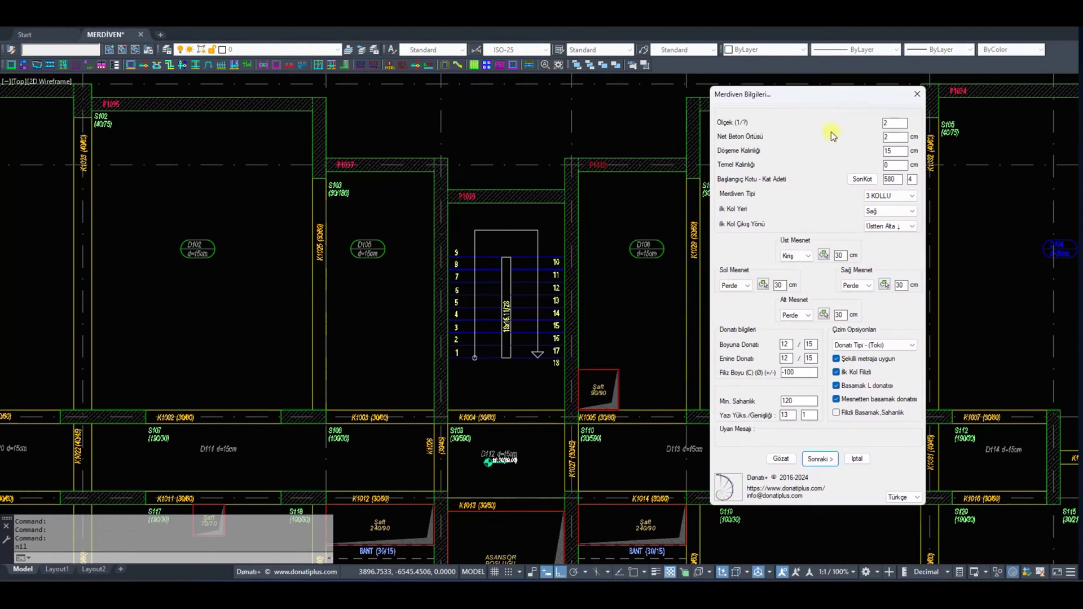
left_click(890, 197)
left_click(883, 211)
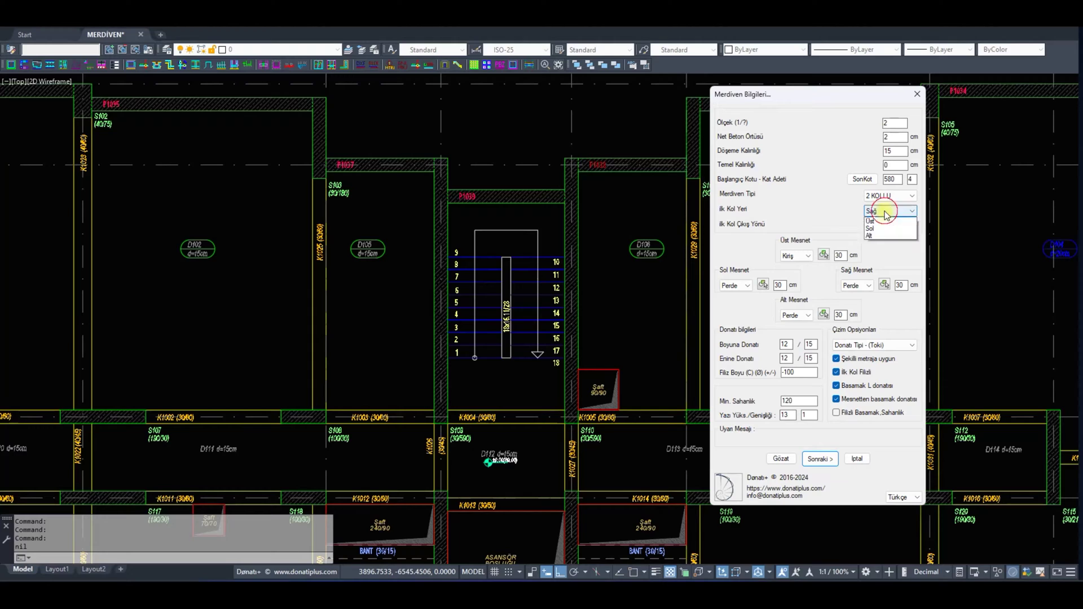
left_click(878, 236)
left_click(886, 236)
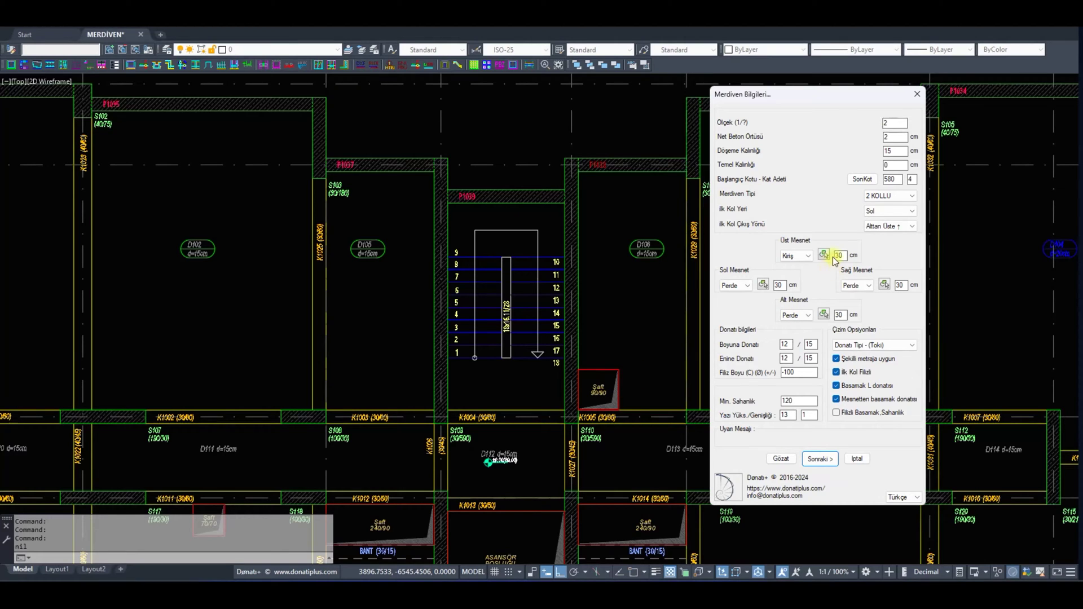
Set the top support to Perde and the bottom support to Kiriş, then continue.
left_click(796, 256)
left_click(789, 274)
left_click(808, 316)
left_click(796, 333)
left_click(820, 459)
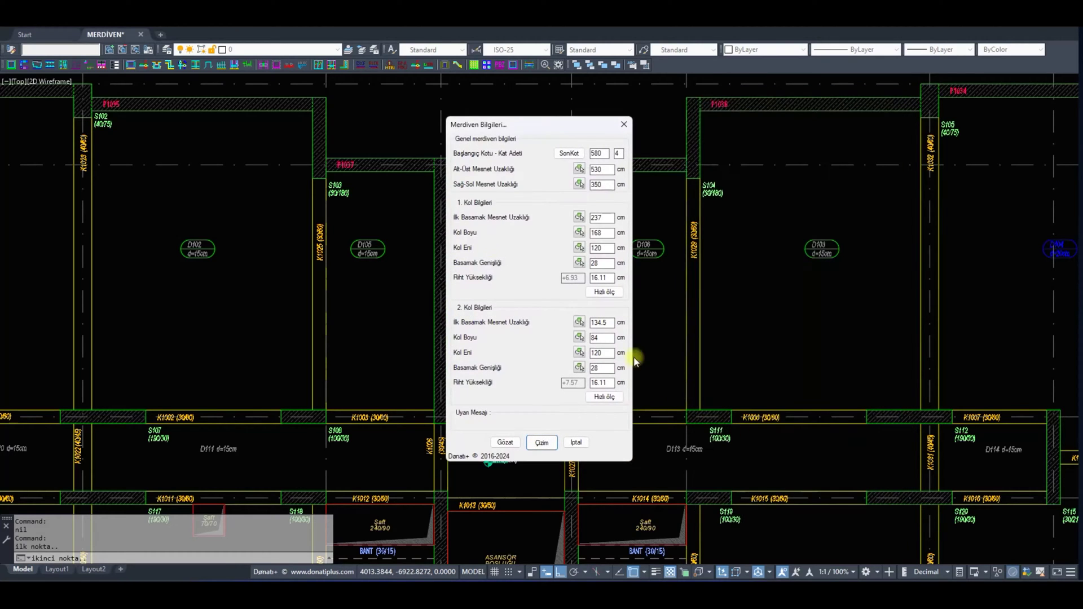
Measure the first flight from the plan, setting the support distance to 116.
left_click_drag(488, 124, 813, 139)
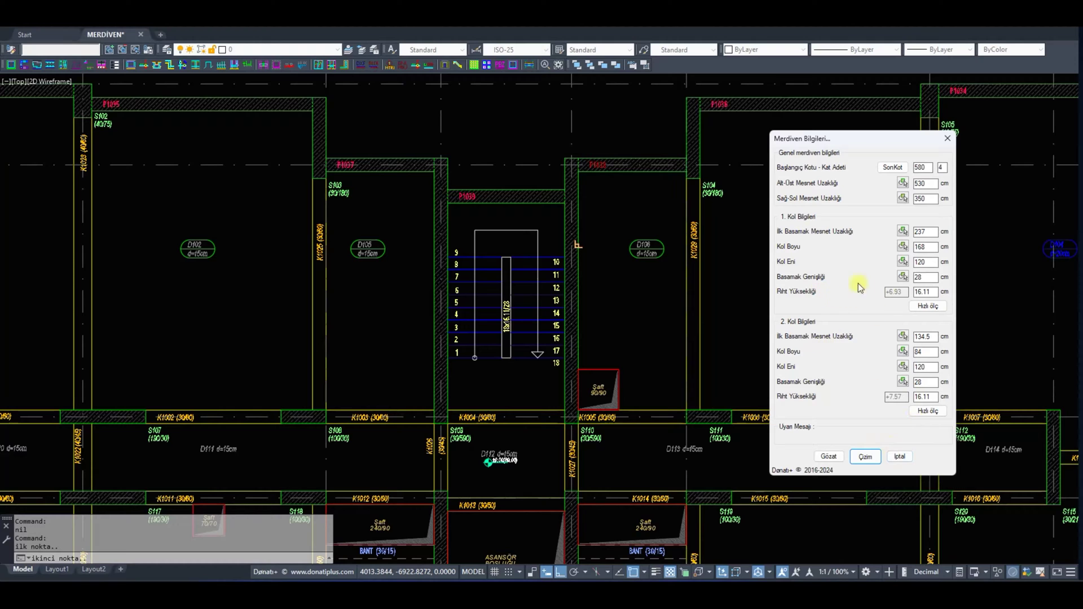
left_click(903, 231)
left_click(536, 423)
left_click(483, 356)
left_click(580, 232)
left_click(500, 353)
left_click(494, 257)
left_click(449, 303)
left_click(490, 292)
left_click(494, 347)
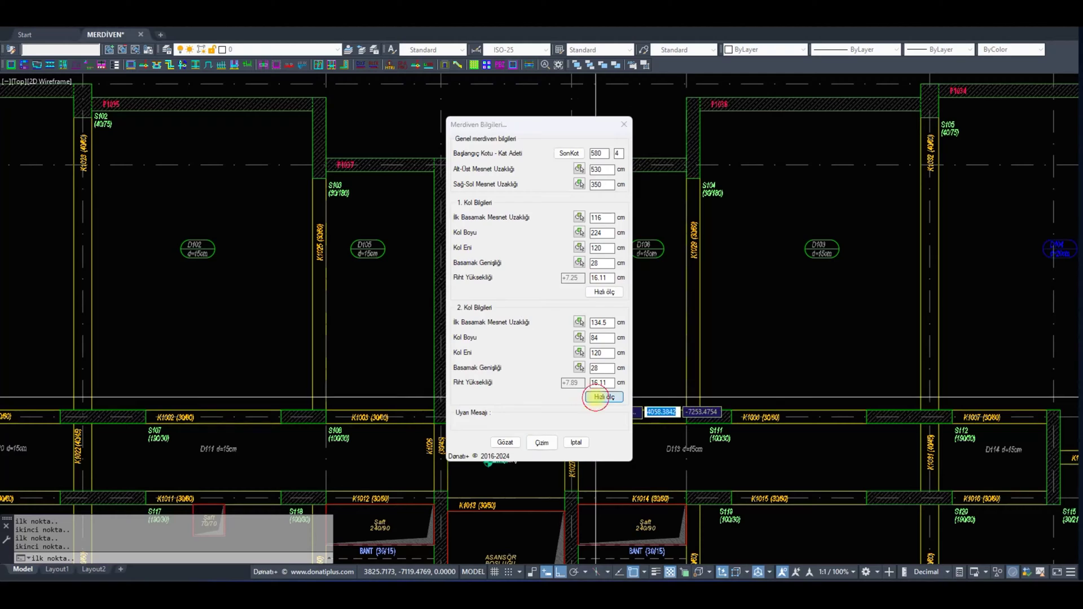
Quick-measure the stair's support length, flight length and width on the plan.
left_click(600, 398)
left_click(564, 203)
left_click(563, 303)
left_click(563, 359)
left_click(511, 359)
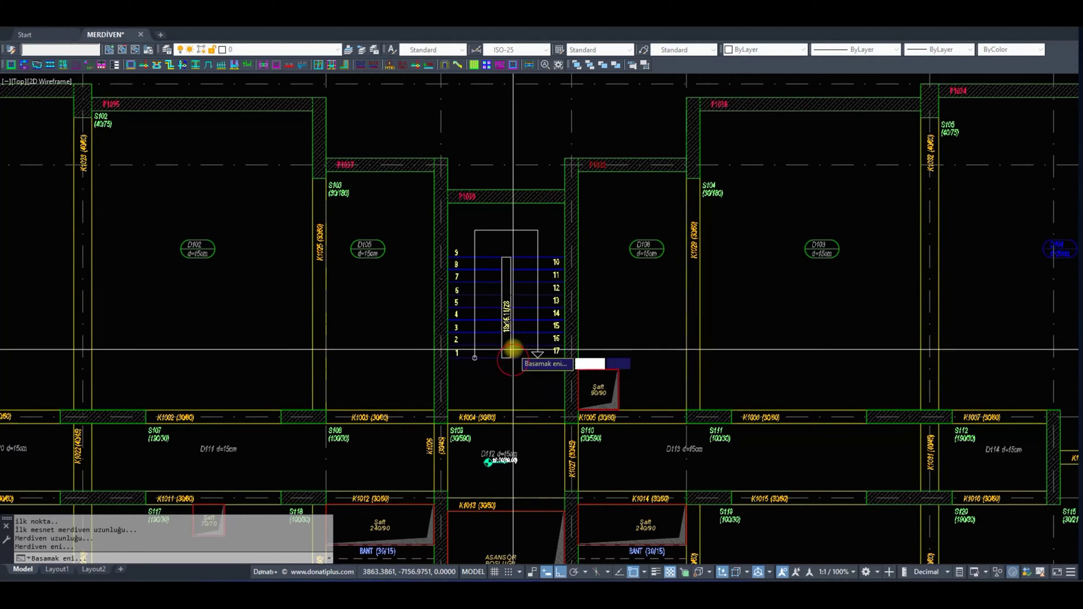
left_click_drag(566, 122, 759, 137)
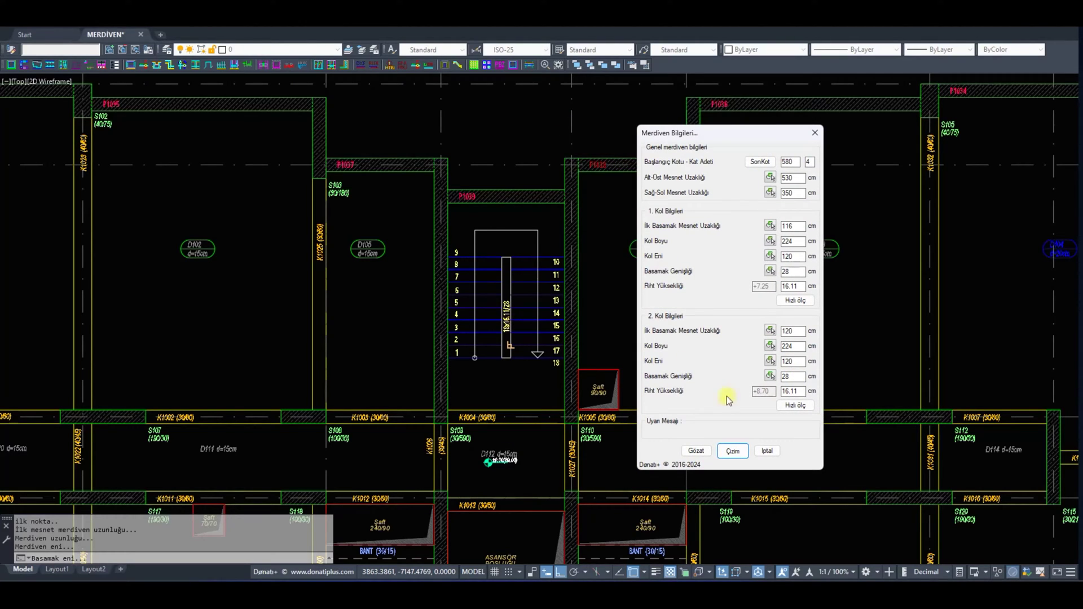
Generate and place the two-flight stair detail sheet with 224 cm flights.
left_click(733, 451)
scroll(580, 399, "down", 6)
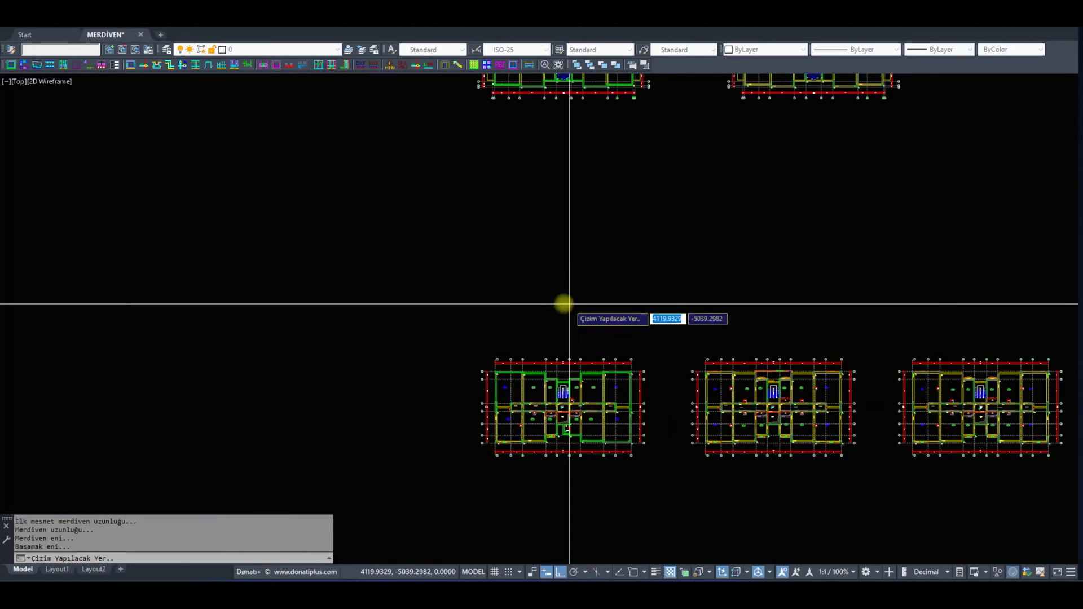
scroll(559, 296, "up", 5)
middle_click_drag(508, 278, 588, 367)
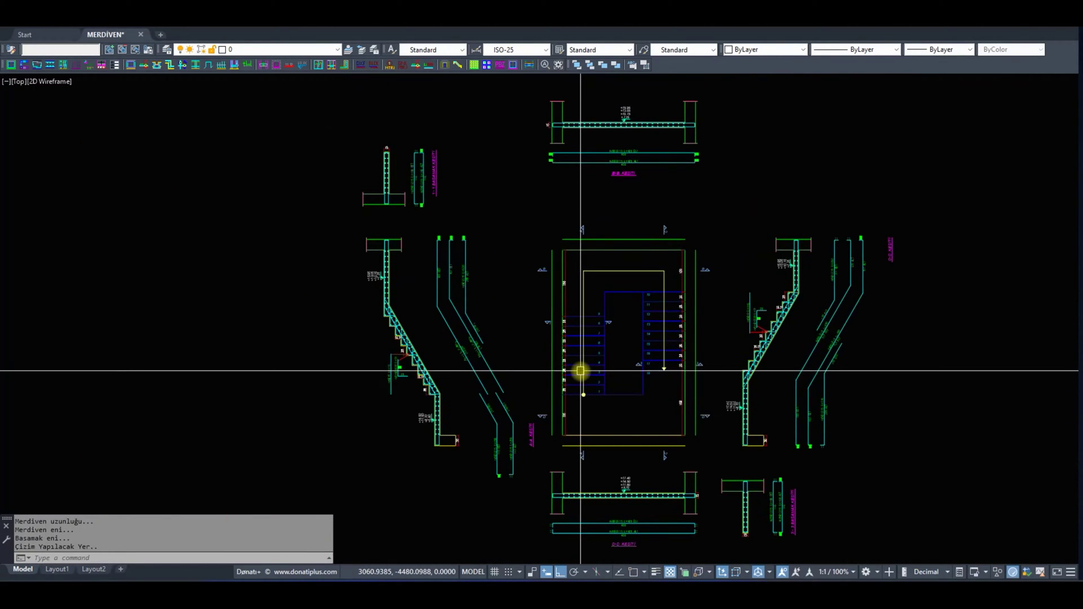
scroll(571, 305, "down", 6)
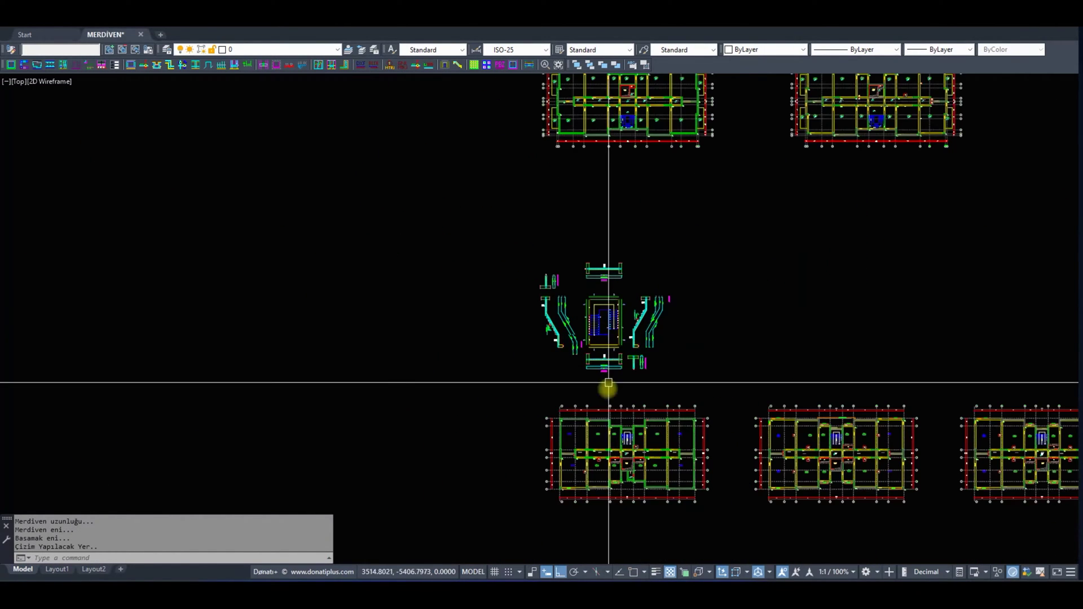
Crossing-select the new stair details and erase all 706 objects.
left_click(683, 385)
left_click(502, 212)
type("e")
key("Return")
scroll(616, 208, "up", 8)
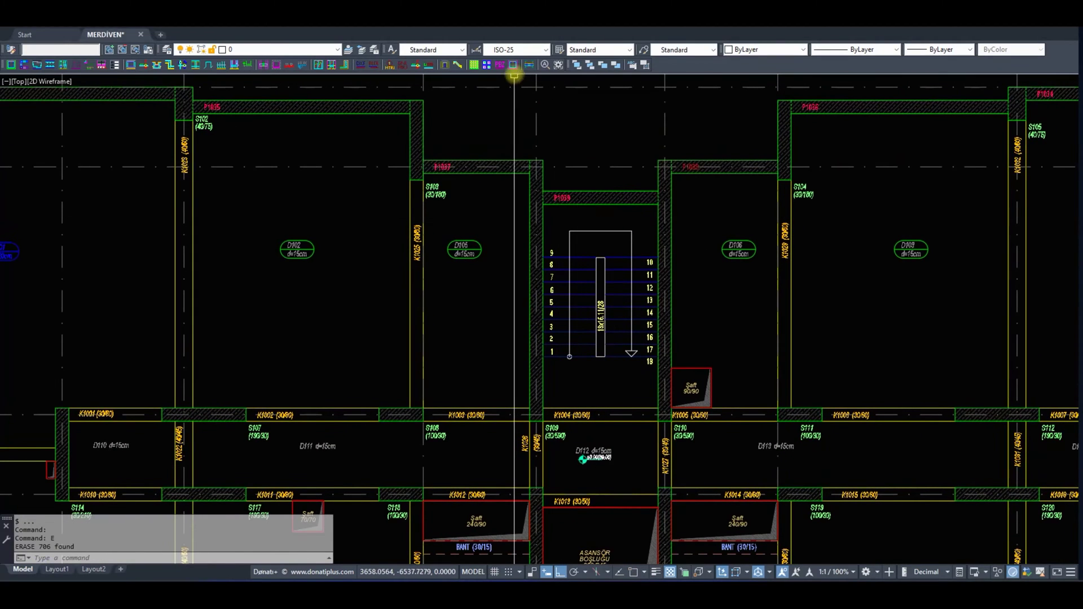
Reopen the Merdiven settings and re-measure the two flight distances on the plan.
left_click(529, 66)
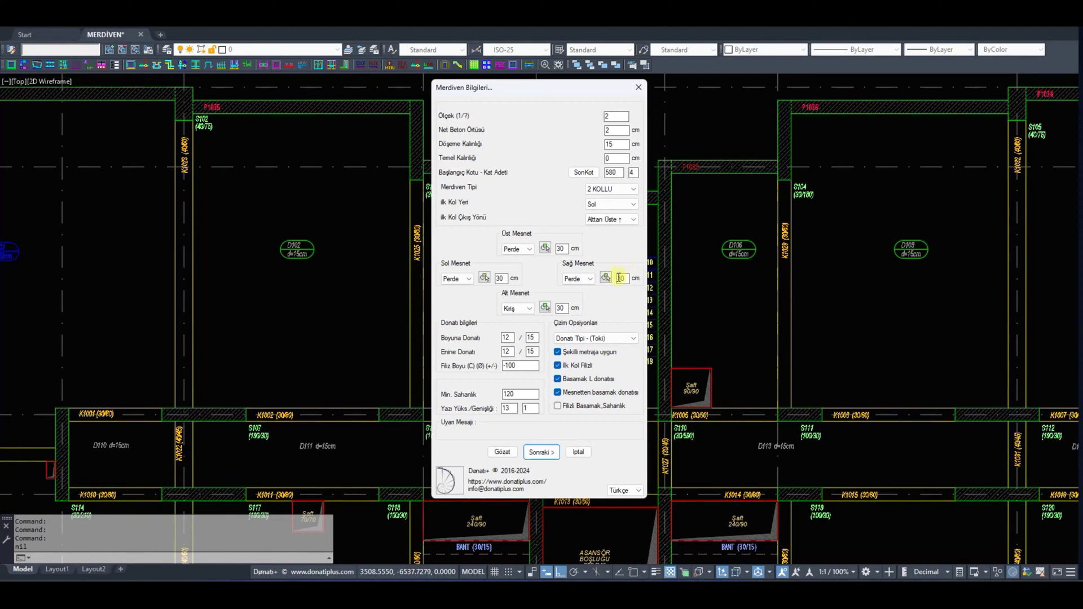
left_click(541, 452)
left_click(629, 349)
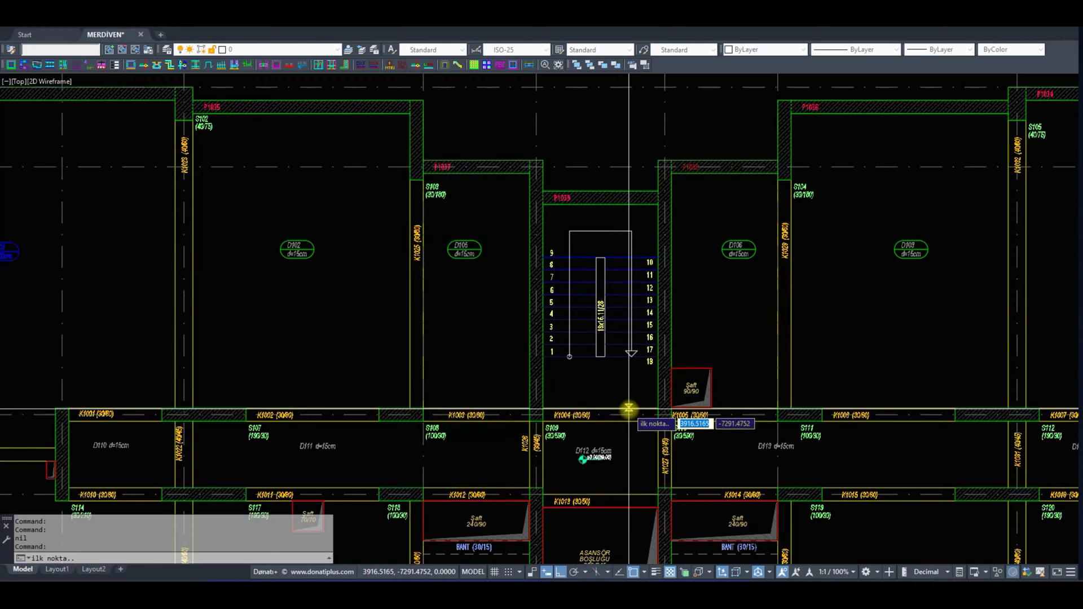
left_click(629, 205)
left_click(579, 184)
left_click(544, 220)
left_click(658, 223)
Generate the two-flight reinforcement details and place the sheet above the floor plans.
left_click(544, 444)
scroll(508, 213, "down", 4)
scroll(507, 230, "up", 1)
scroll(551, 249, "up", 2)
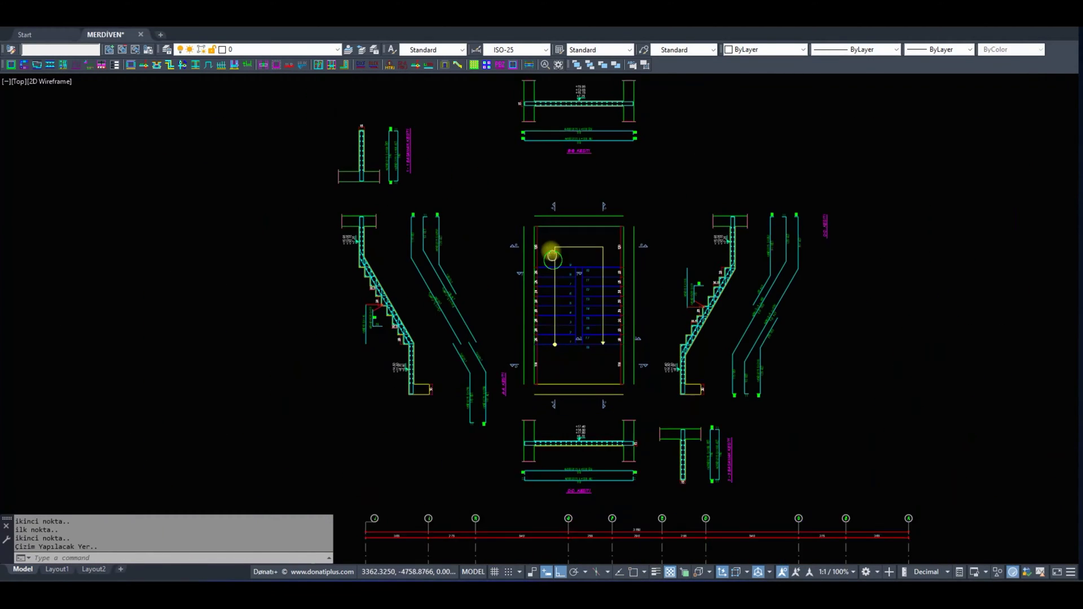
scroll(549, 230, "up", 1)
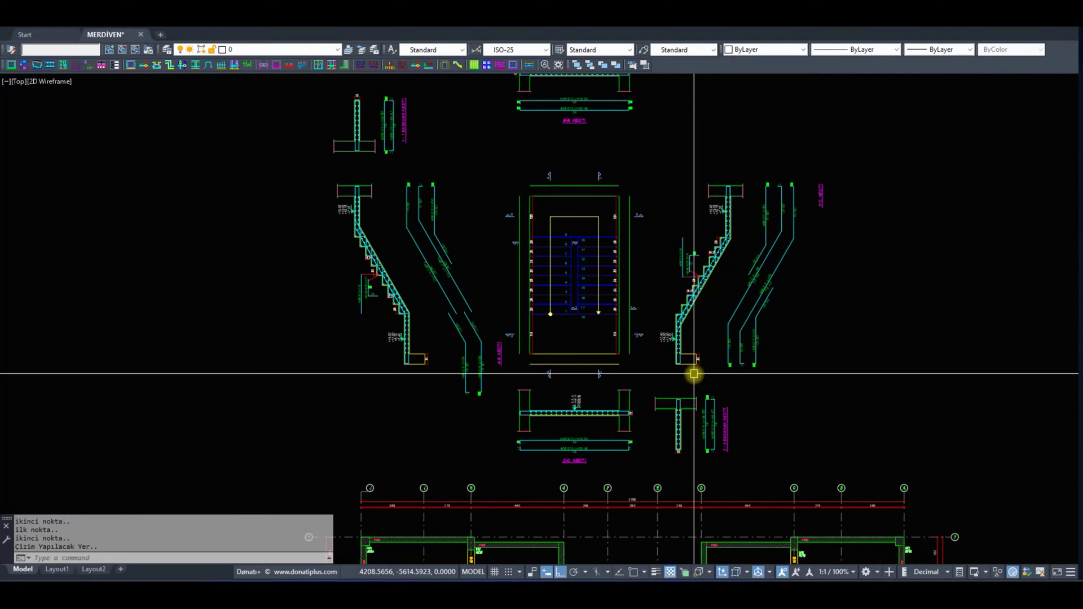
scroll(671, 351, "down", 3)
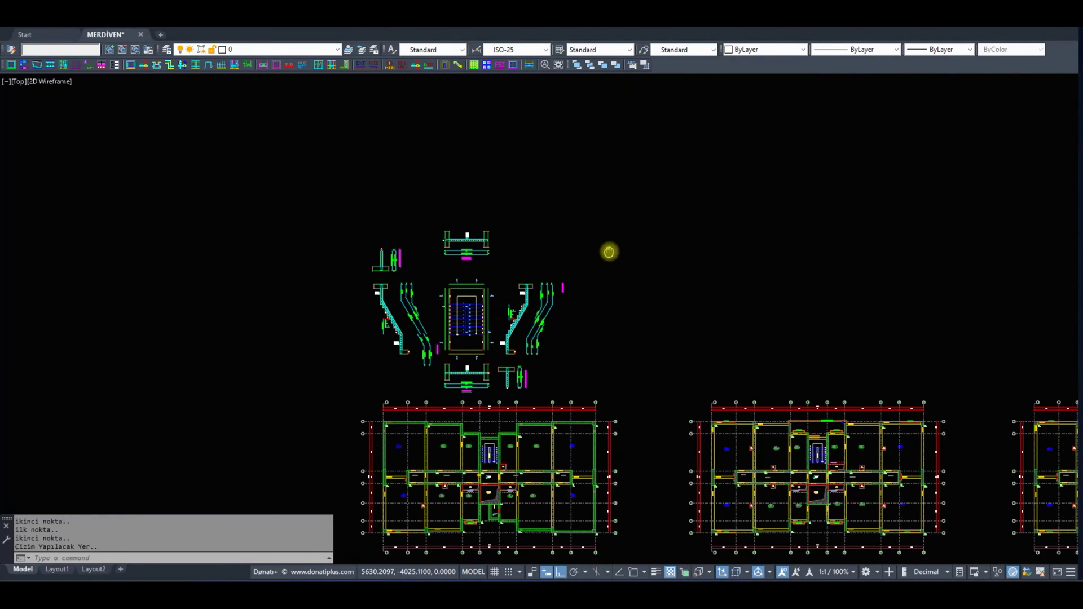
scroll(498, 226, "down", 2)
left_click(524, 220)
left_click(611, 188)
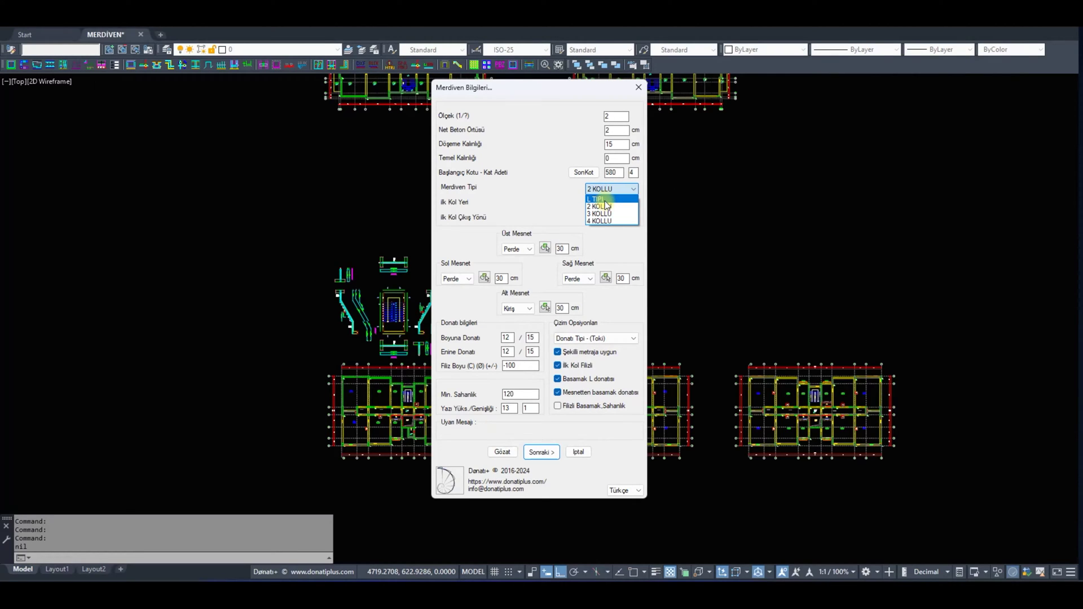
left_click(578, 452)
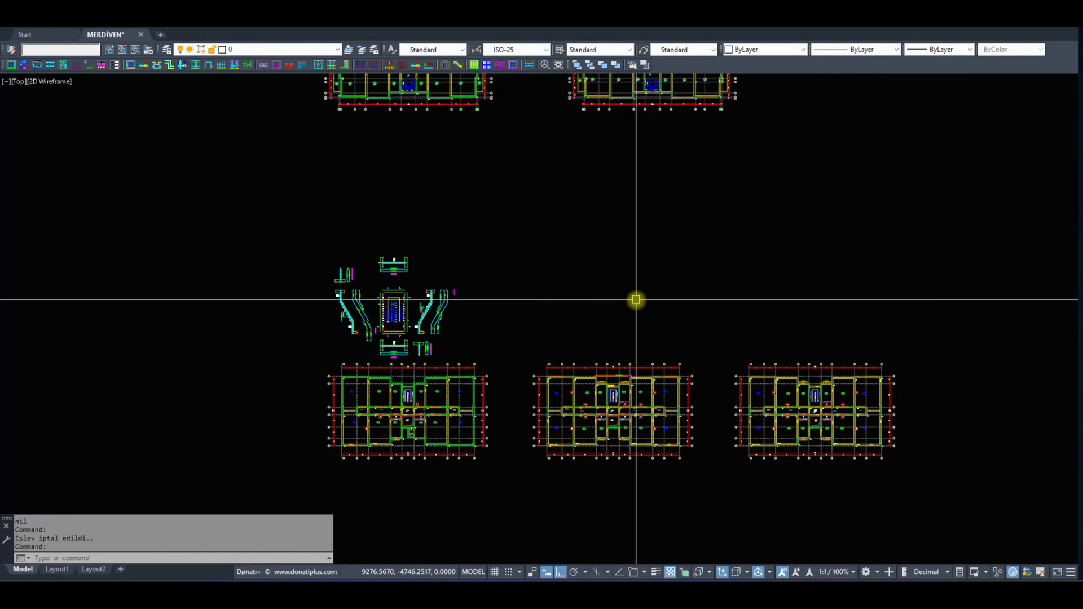